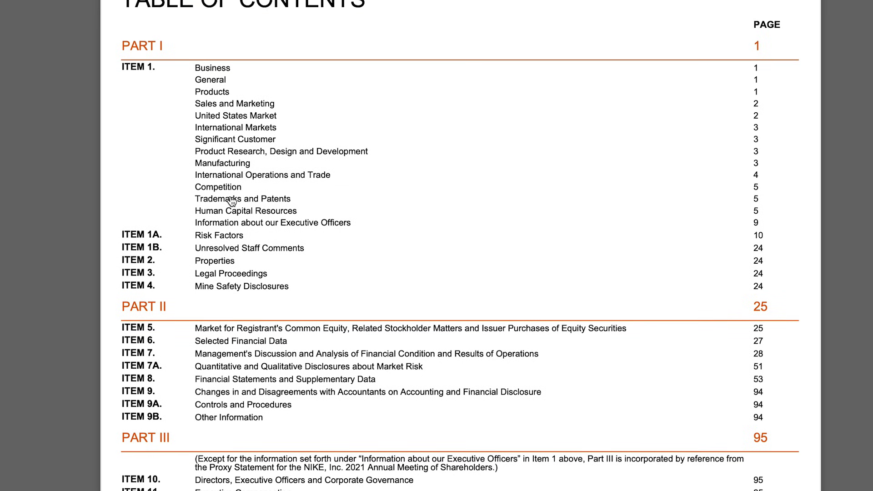
Jump to the 10-K's Competition section and highlight the sentence naming competitor companies.
click(217, 190)
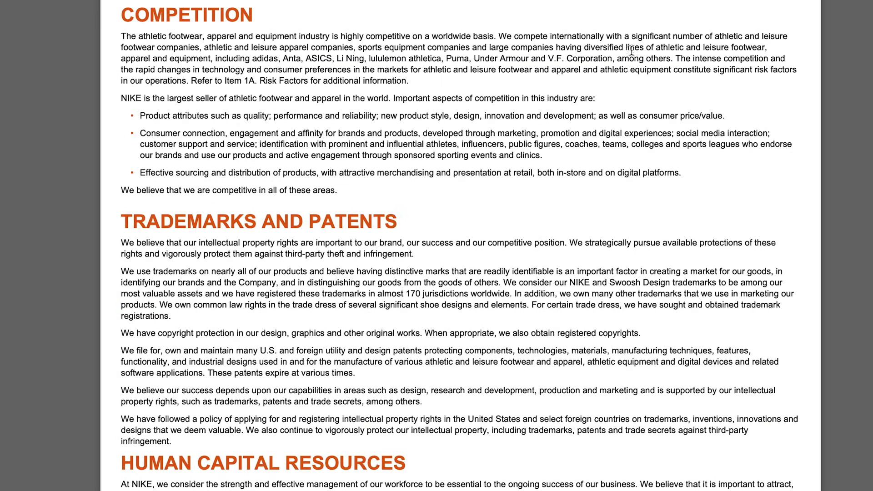
drag(213, 54, 672, 54)
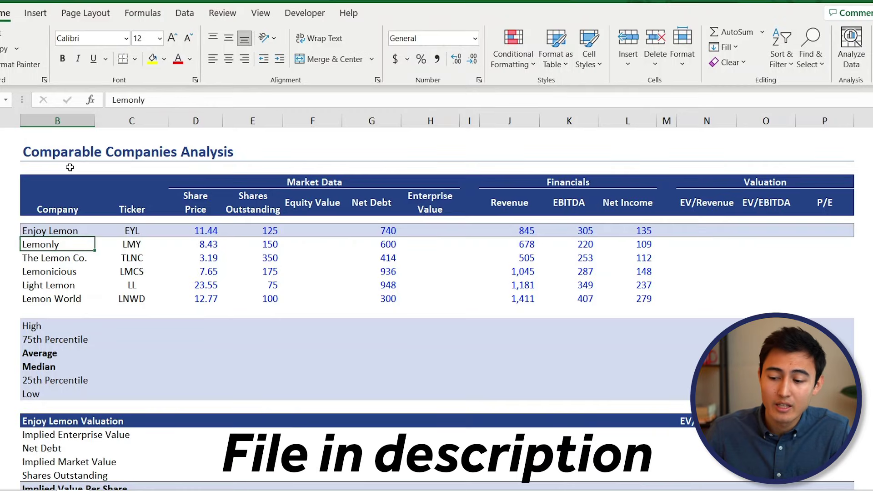
key(Up)
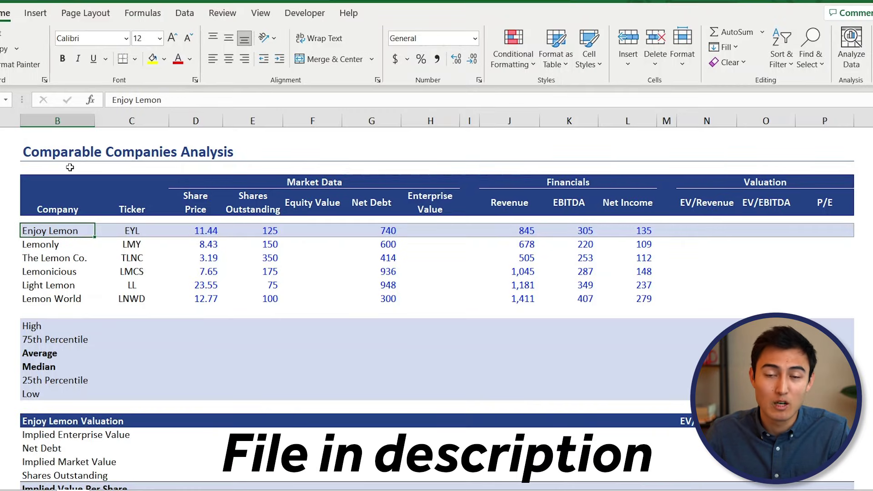
Browse the company rows from Enjoy Lemon through The Lemon Co. and their share prices.
key(Down)
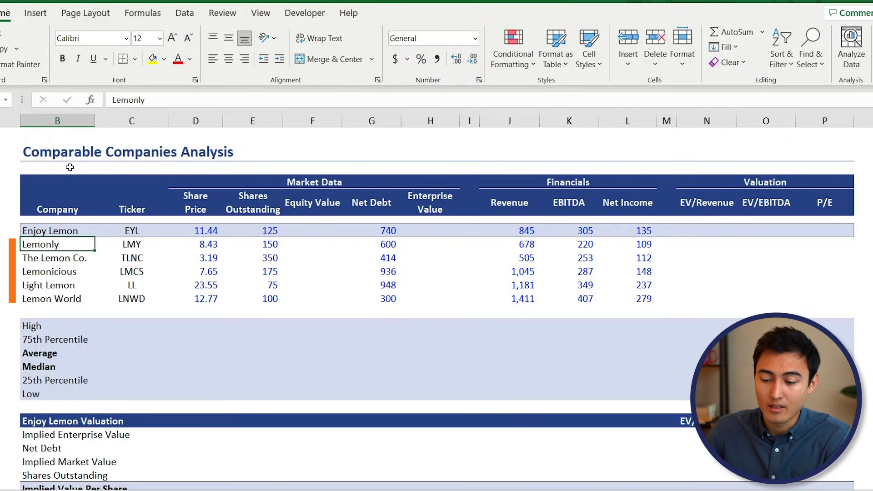
key(Down)
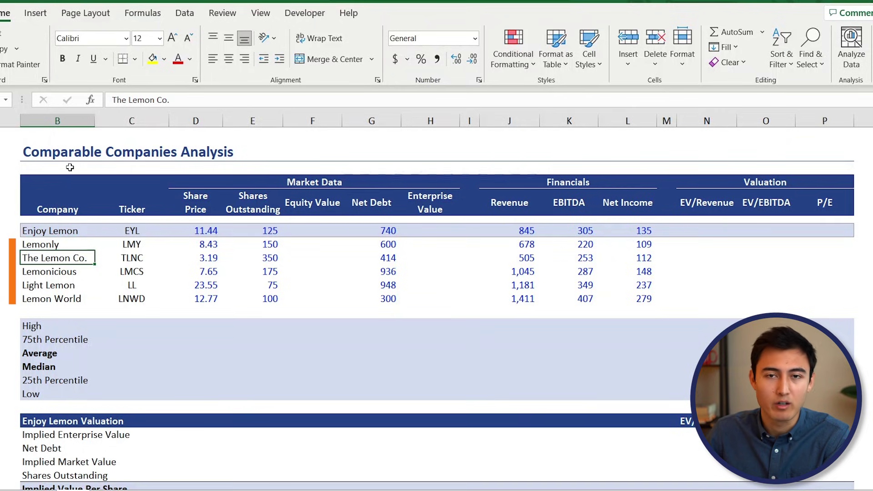
key(Right)
key(Right)
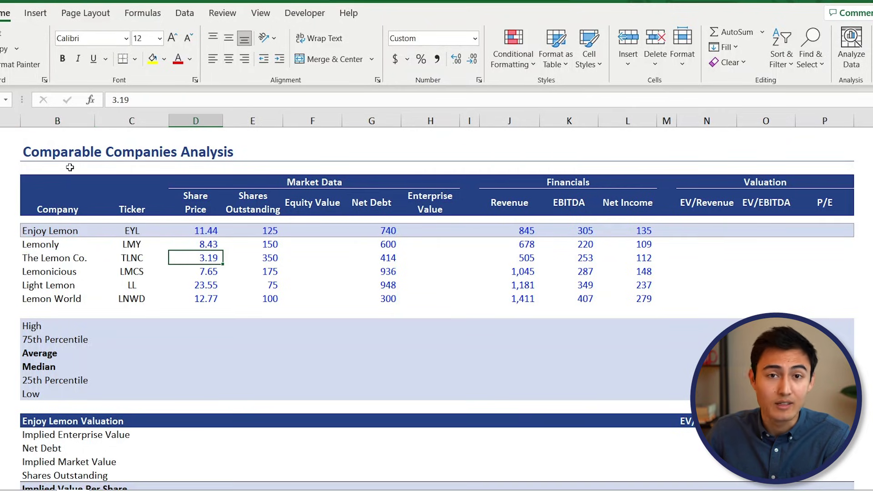
key(Right)
key(Right)
key(Right)
key(Right)
key(Right)
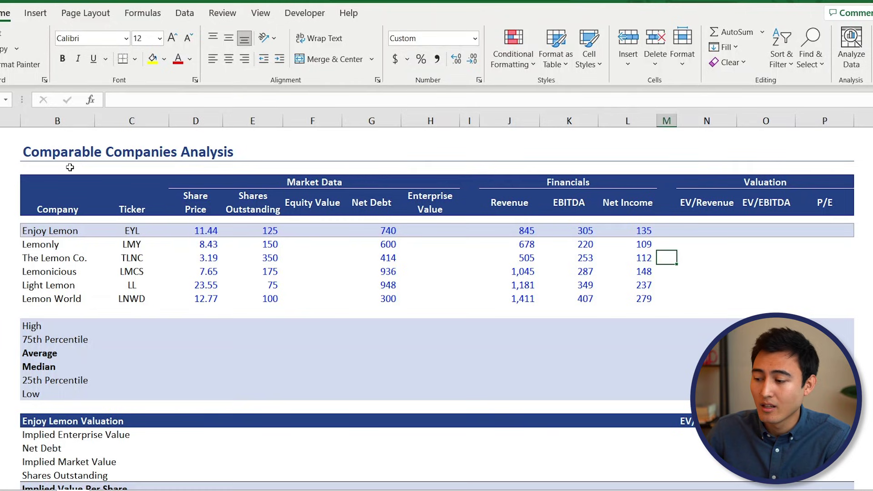
key(Up)
key(Up)
key(Right)
Review the EV/Revenue through P/E headers, landing on Enjoy Lemon's empty Equity Value.
key(Up)
key(shift+Right)
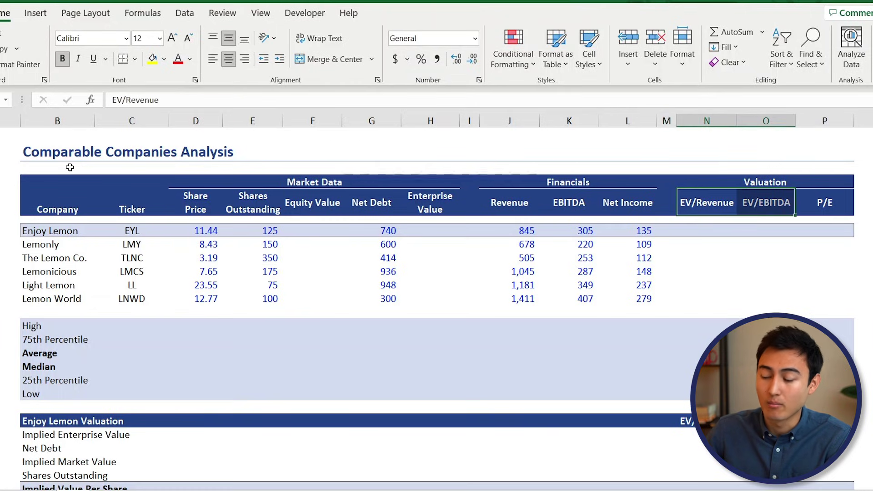
key(shift+Right)
key(shift+Down)
key(shift+Down)
key(shift+Down)
key(shift+Down)
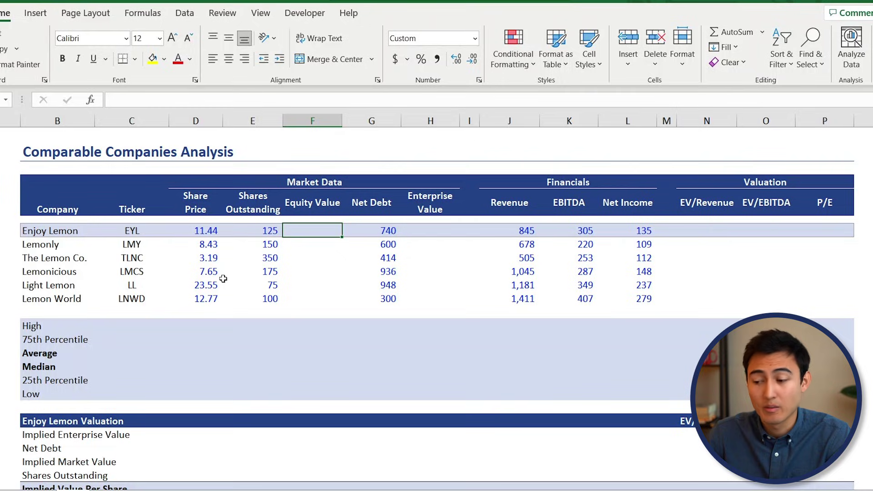
key(Right)
key(Right)
key(Left)
key(Left)
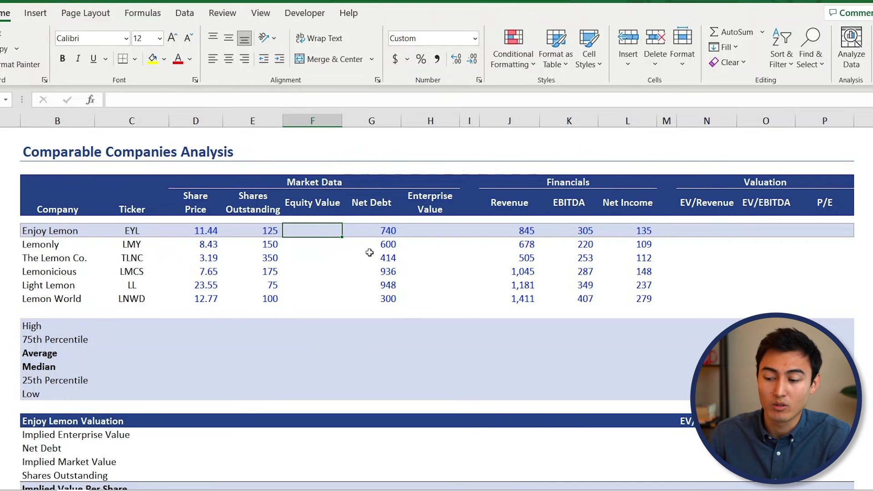
Enter Enjoy Lemon's Equity Value as share price times shares outstanding (=D7*E7).
text(=)
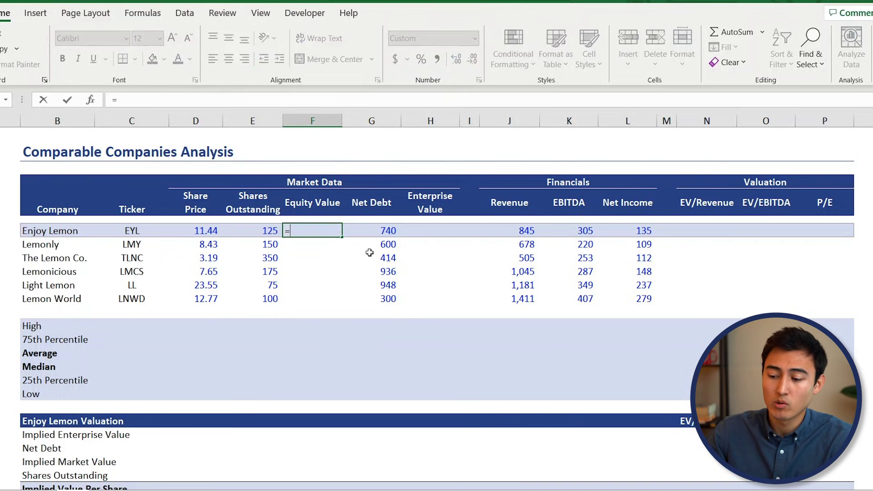
key(Left)
key(Left)
text(*)
key(Left)
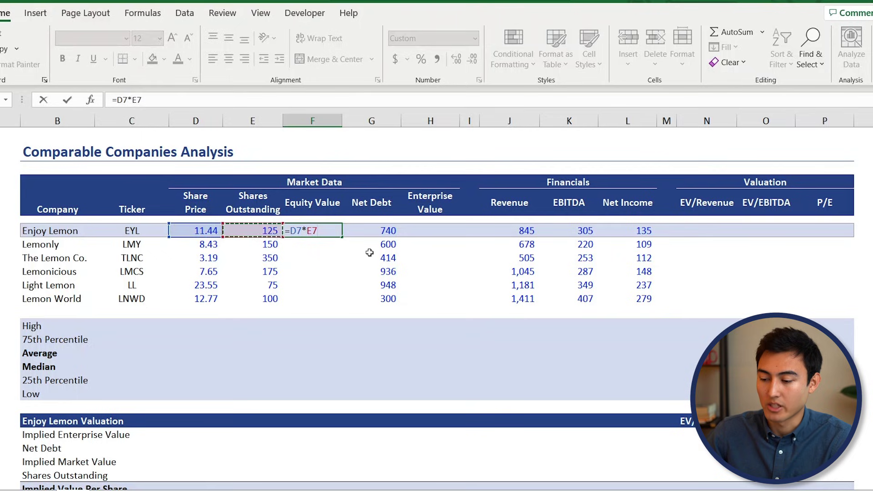
key(ctrl+Return)
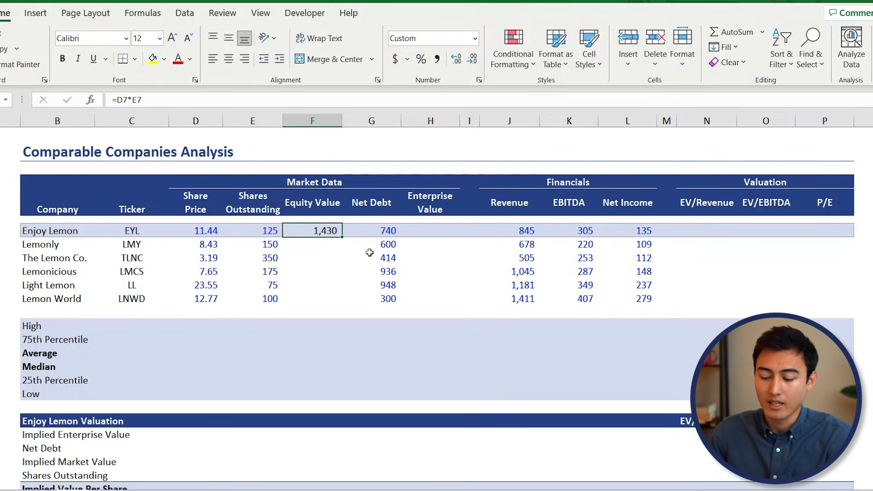
Paste the Equity Value formula as formulas only down to Lemon World.
key(ctrl+c)
key(shift+Down)
key(shift+Down)
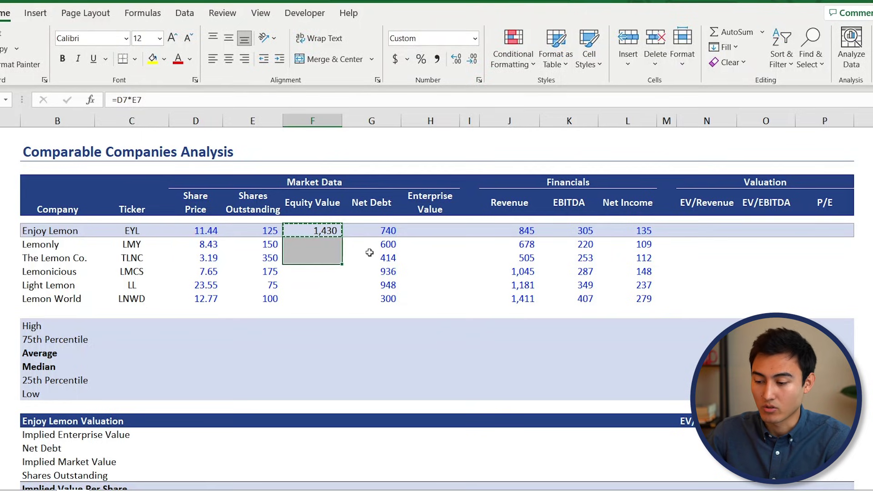
key(shift+Down)
key(shift+Down)
key(shift+Down)
key(alt+h)
key(v)
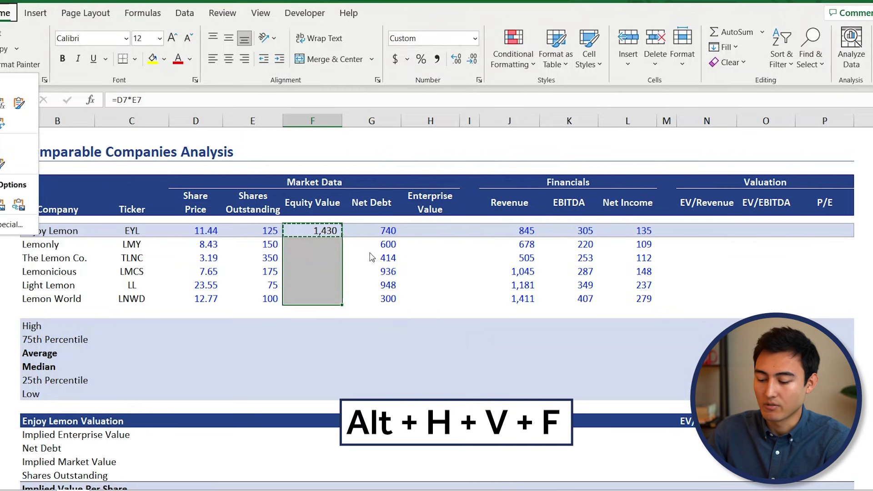
key(f)
Inspect the Lemonicious Equity Value formula's references, leaving it unchanged.
key(Down)
key(Down)
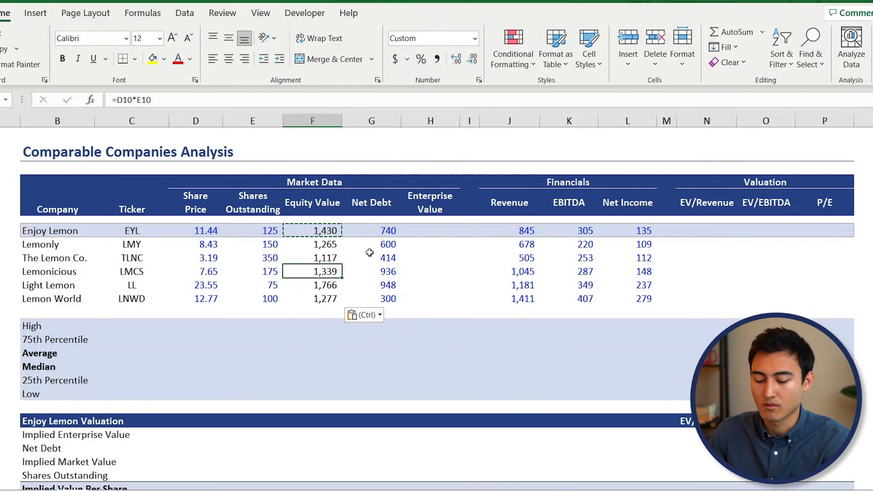
key(F2)
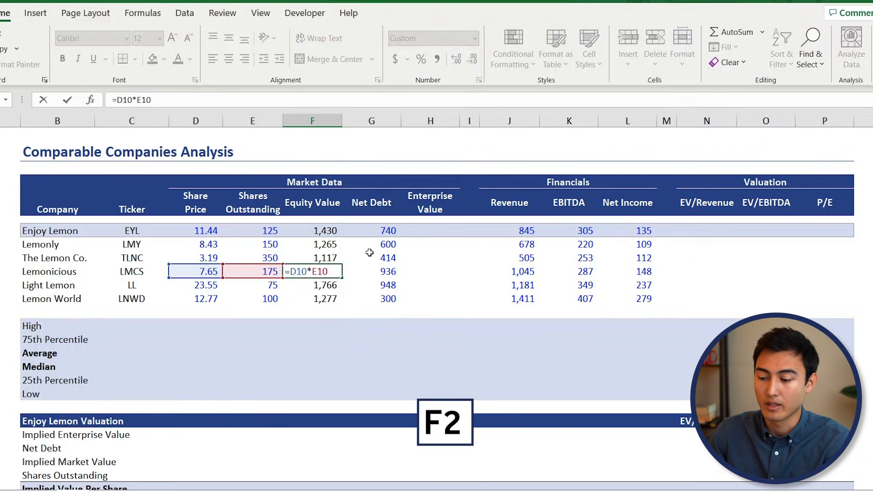
key(Tab)
key(Right)
key(Up)
key(Up)
key(Up)
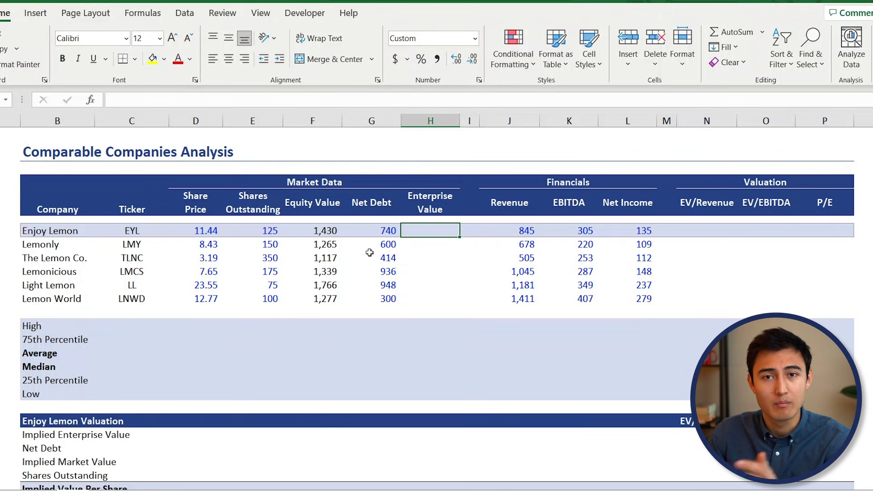
Enter Enjoy Lemon's Enterprise Value as Equity Value plus net debt (2,170).
text(=)
key(Left)
key(Left)
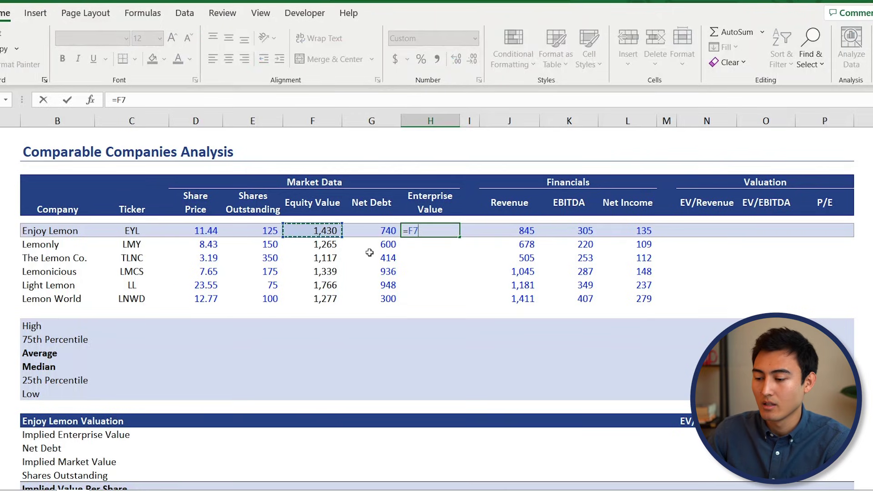
text(+)
key(Left)
key(Return)
Paste the Enterprise Value formula as formulas only down to Lemon World.
key(Up)
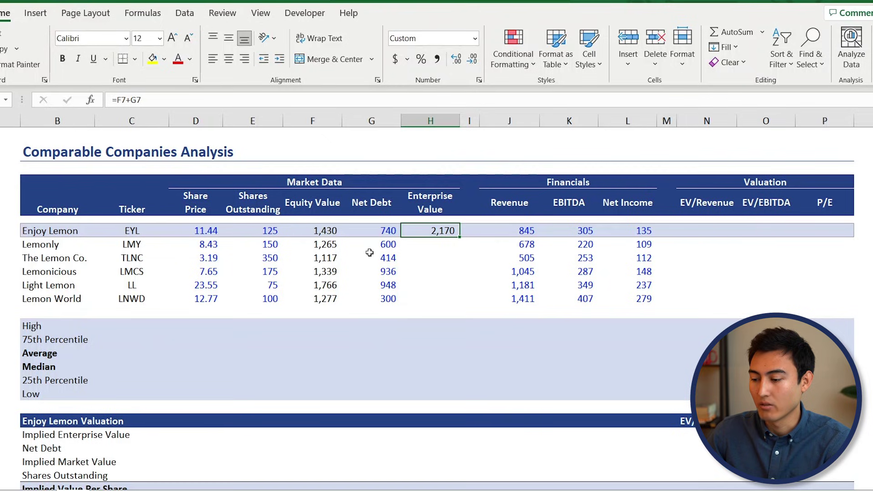
key(ctrl+c)
key(shift+Down)
key(shift+Down)
key(shift+Down)
key(shift+Down)
key(shift+Down)
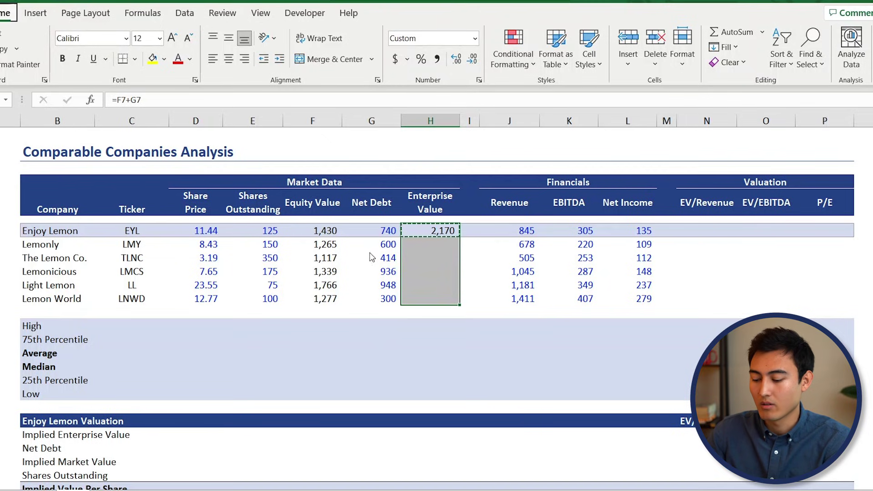
key(alt+h)
key(v)
key(f)
Enter Enjoy Lemon's EV/Revenue as =$H7/J7, giving 2.6x.
key(Escape)
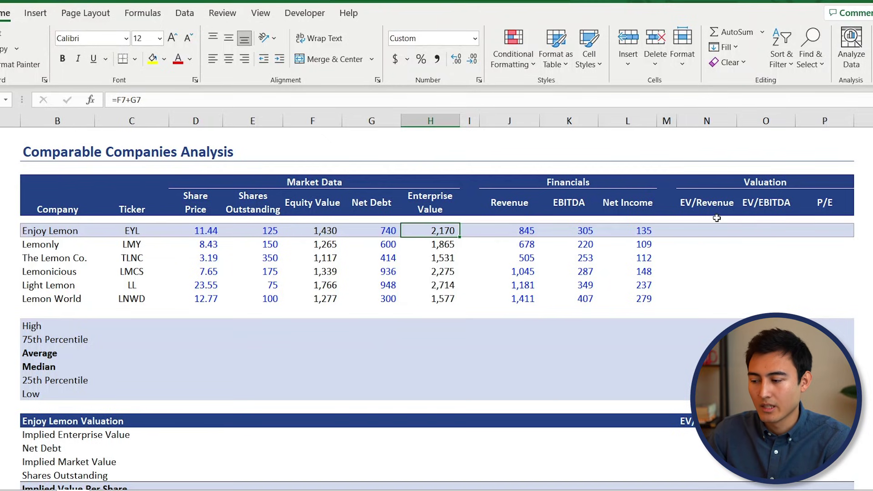
key(Right)
key(Right)
key(Right)
key(Right)
key(Right)
key(Right)
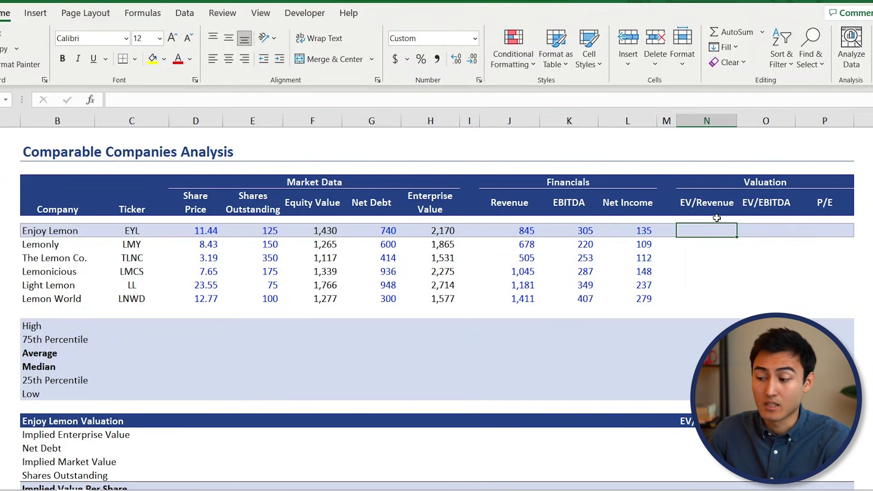
text(=)
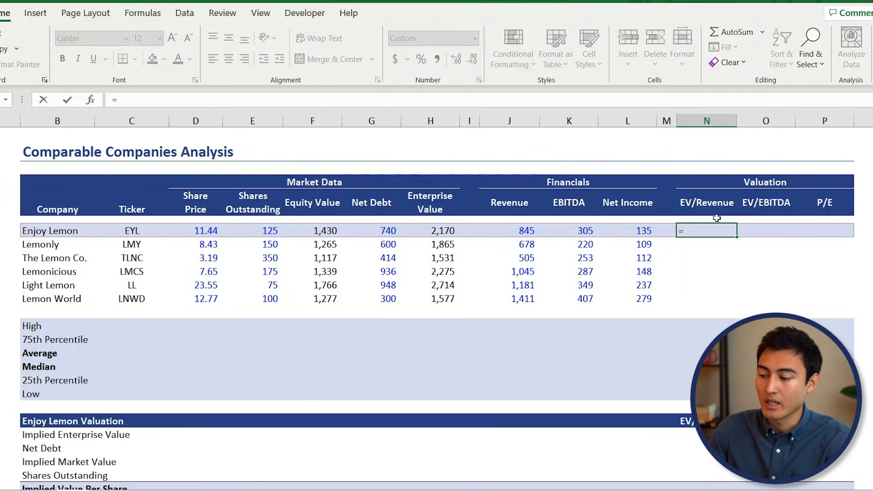
key(Left)
key(Left)
key(Left)
key(Left)
key(Left)
key(Left)
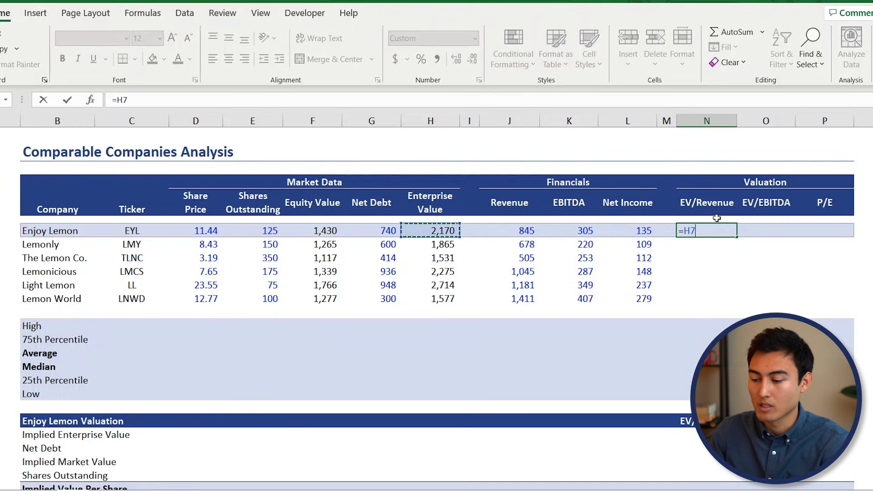
key(F4)
key(F4)
key(F4)
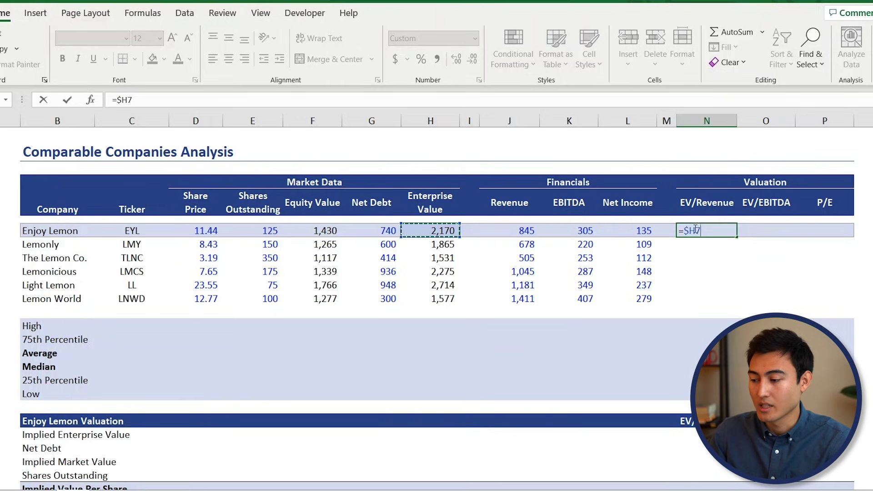
text(/)
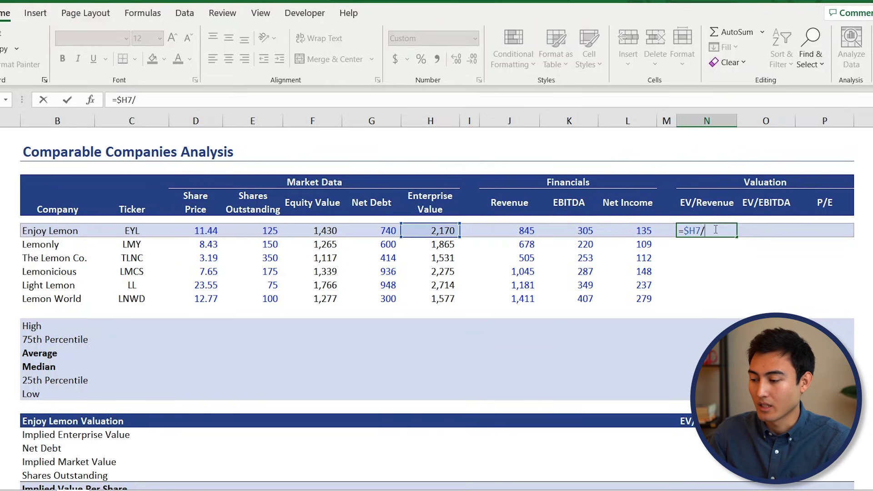
key(Left)
key(Left)
key(Left)
key(Left)
key(Return)
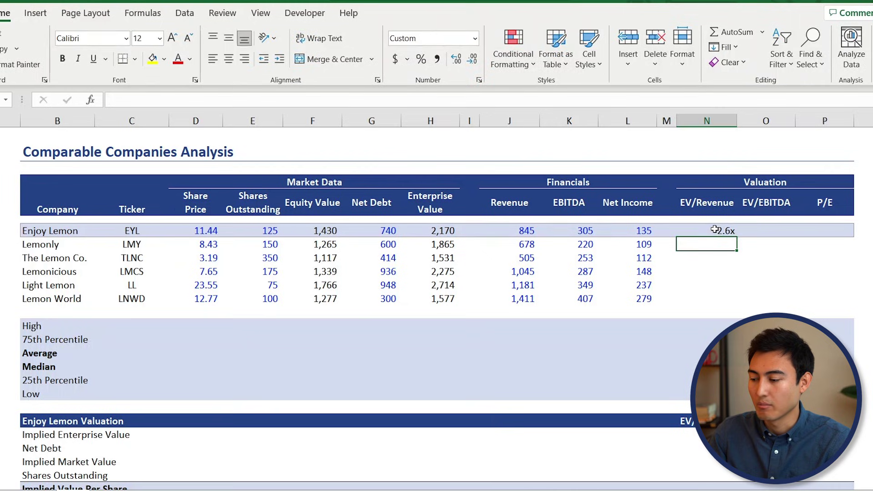
Paste the EV/Revenue formula as formulas only across N7:O12 for EV/Revenue and EV/EBITDA.
click(715, 229)
key(ctrl+c)
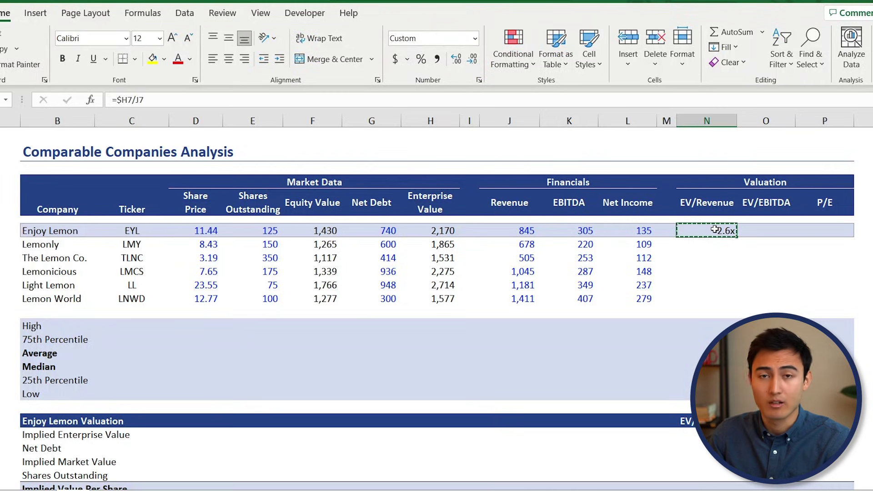
key(shift+Down)
key(shift+Down)
key(shift+Down)
key(shift+Down)
key(shift+Down)
key(shift+Right)
key(shift+Right)
key(shift+Left)
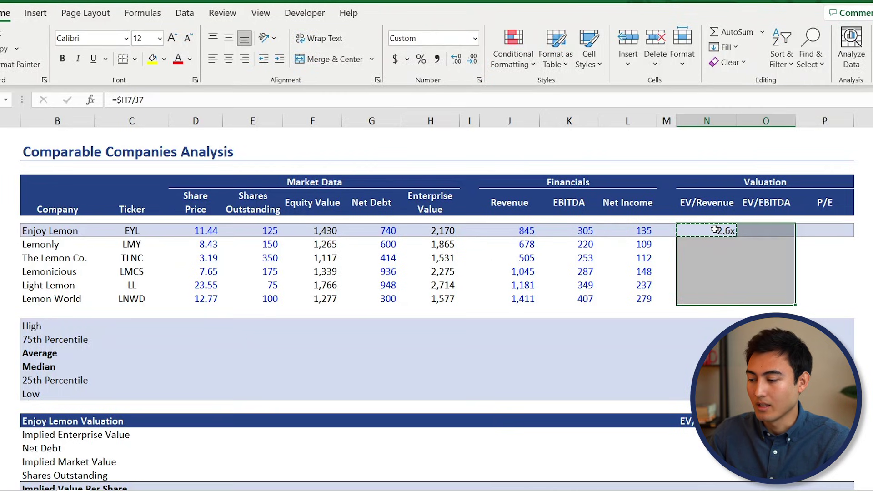
key(alt+h)
key(v)
key(f)
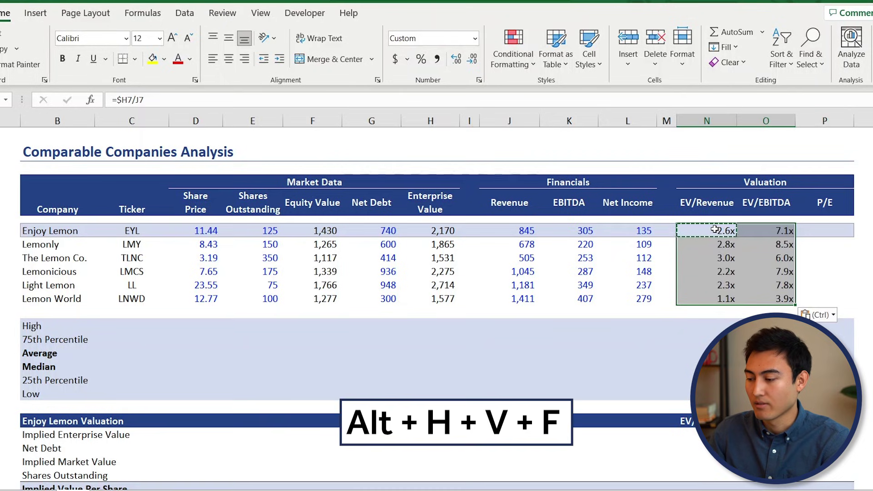
key(Right)
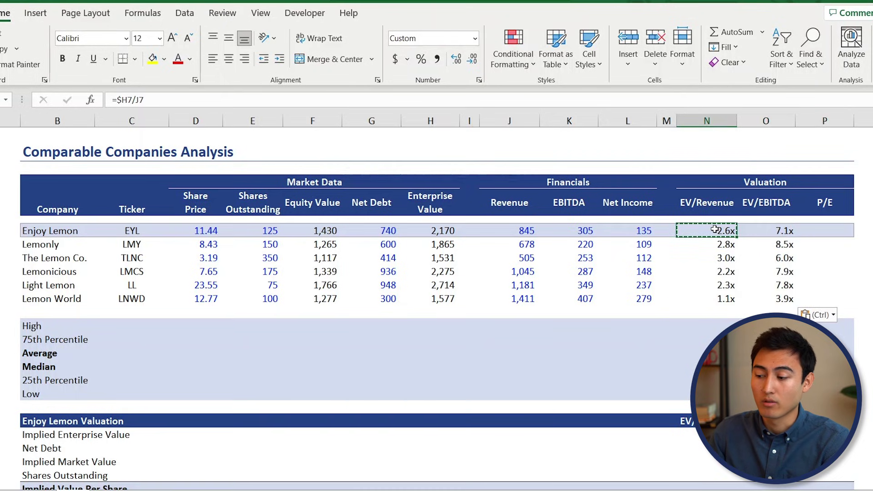
Enter Enjoy Lemon's P/E as Equity Value over net income (=F7/L7), giving 10.6x.
key(Down)
key(Up)
key(Right)
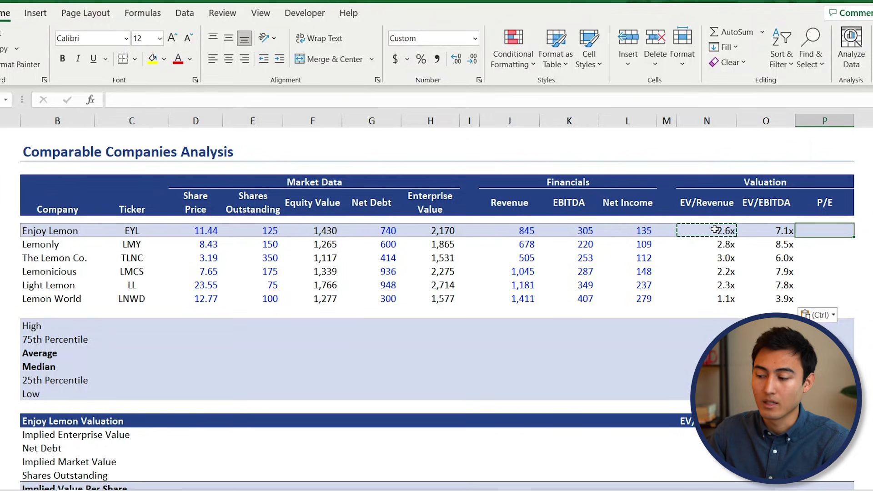
key(Escape)
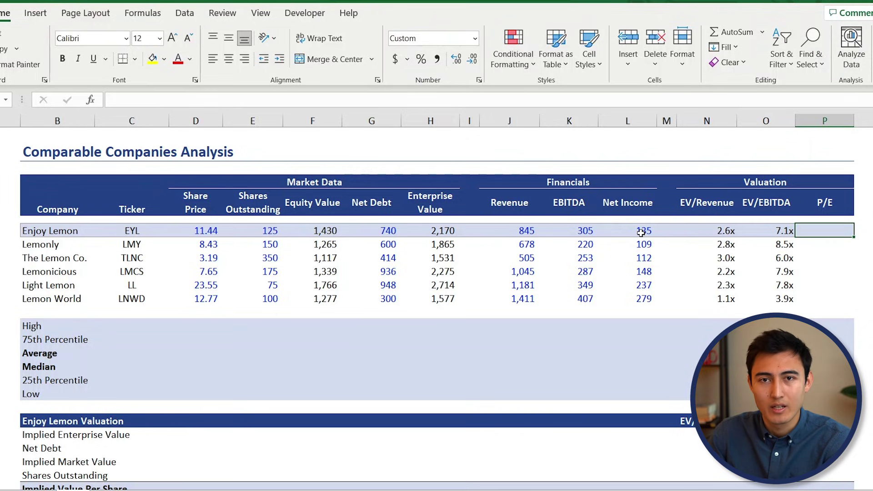
text(=)
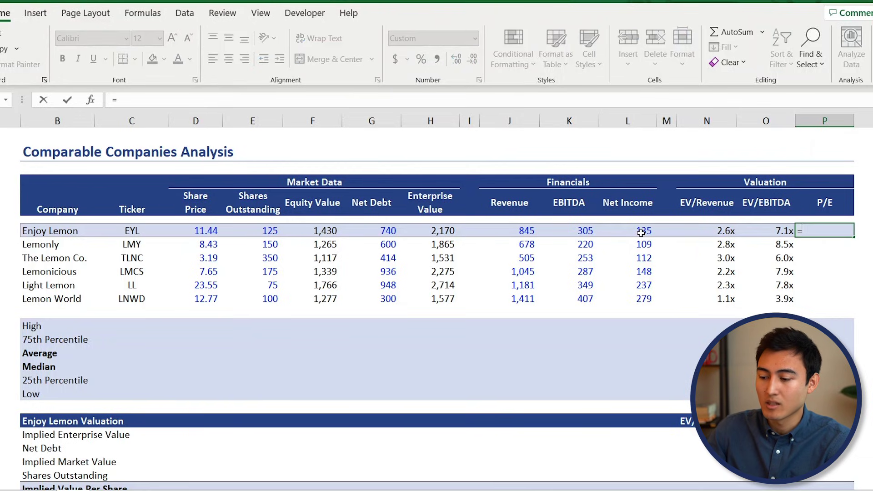
key(Left)
key(Left)
key(Left)
key(Left)
key(Left)
key(Left)
key(Left)
key(Left)
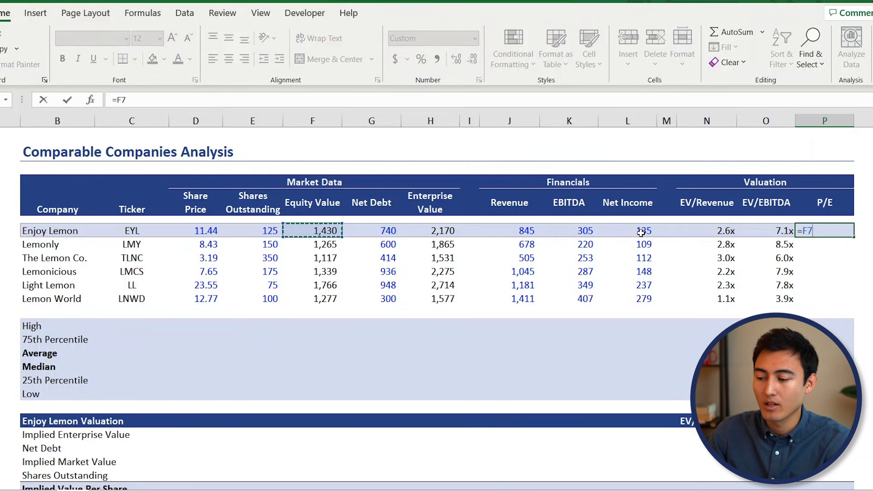
text(/)
key(Left)
key(Left)
key(Left)
key(Left)
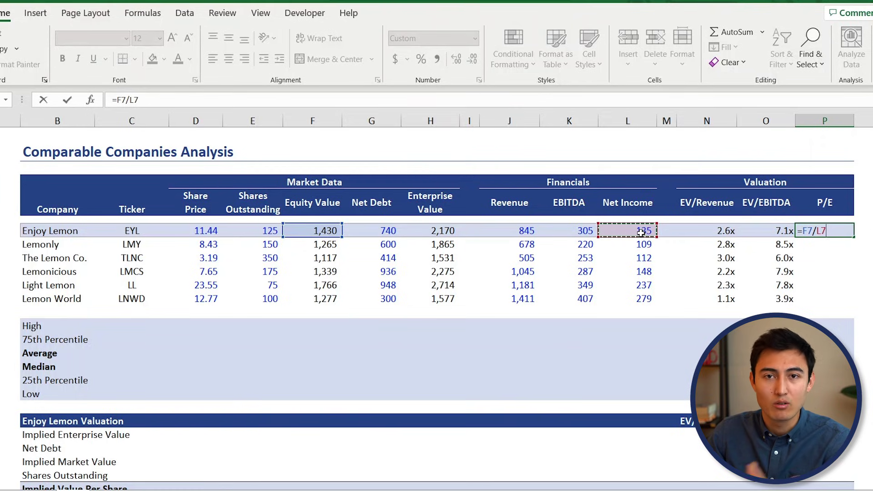
key(Return)
Paste the P/E formula as formulas only down P7:P12.
key(Up)
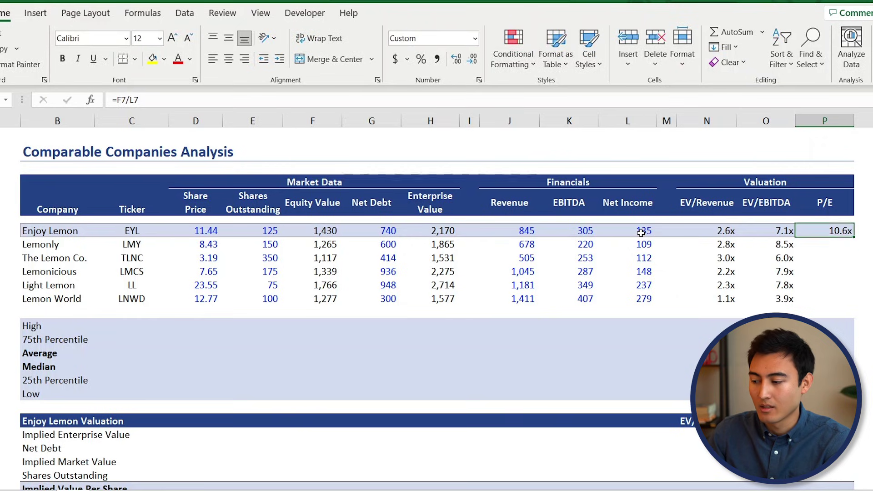
key(ctrl+c)
key(shift+Down)
key(shift+Down)
key(shift+Down)
key(shift+Down)
key(shift+Down)
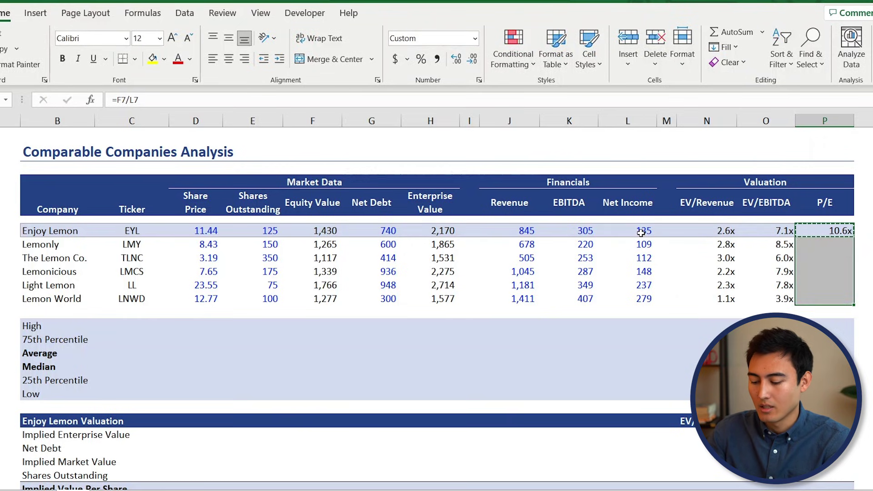
key(alt)
key(h)
key(v)
key(f)
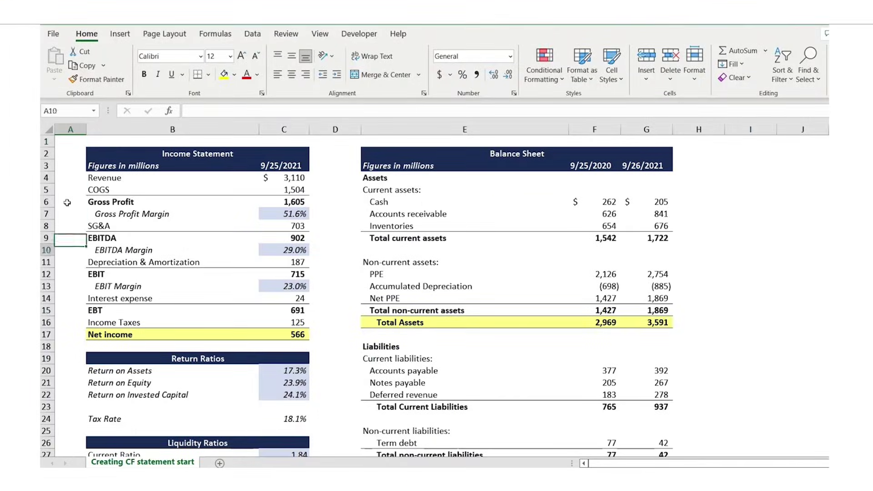
Browse the DCF, Adobe comps and football-field lessons, stopping at Stock Pitch Presentation.
key(Down)
key(Down)
key(Down)
key(Down)
key(Down)
key(Down)
key(Down)
key(Down)
key(Down)
key(Down)
key(Down)
key(Down)
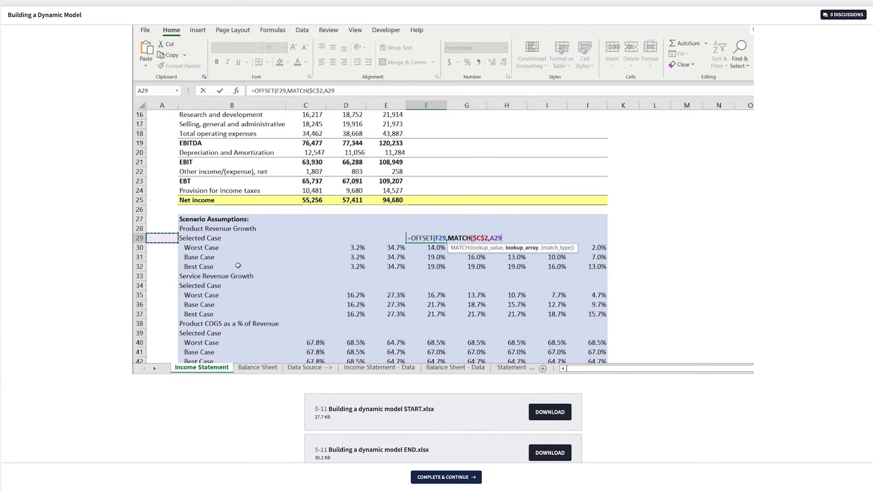
drag(227, 247, 238, 265)
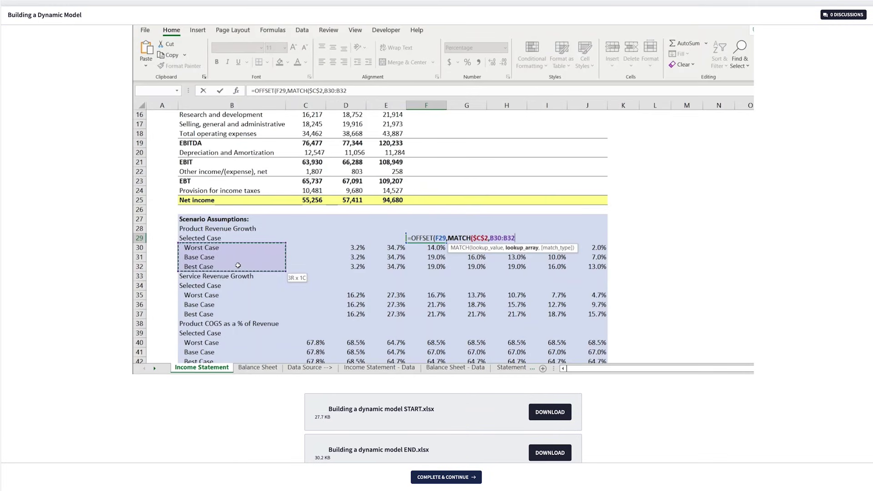
key(F4)
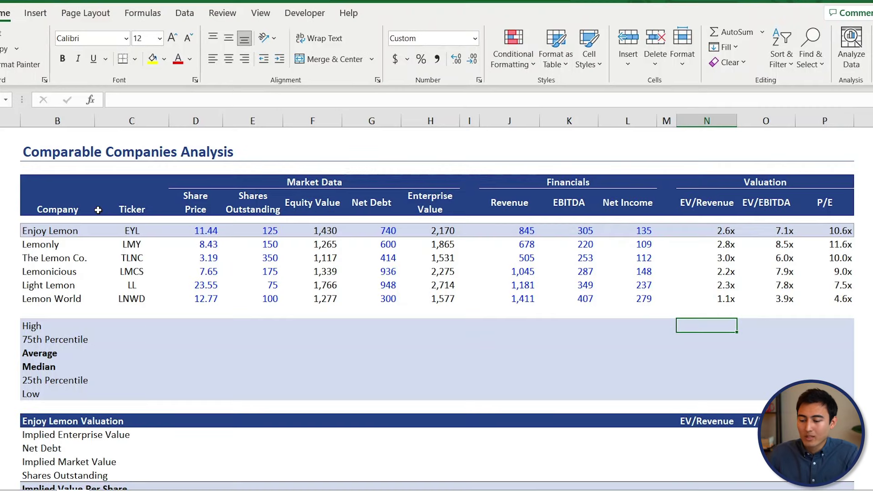
Enter the High EV/Revenue as MAX of the peer multiples (3.0x).
key(Down)
key(Down)
key(Down)
key(Down)
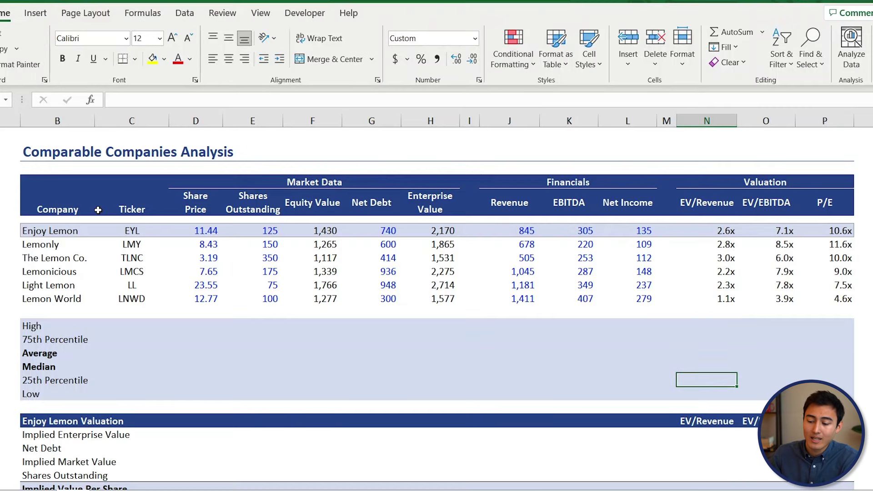
key(Down)
key(Down)
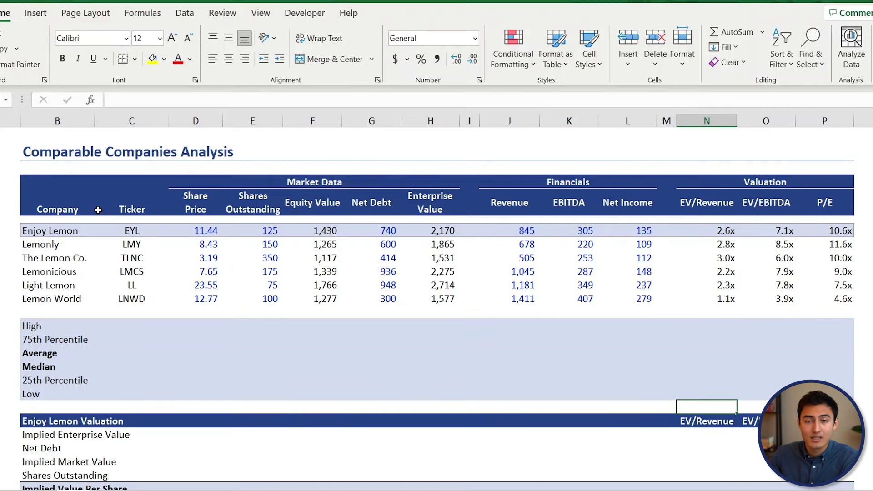
key(Up)
key(Up)
key(Up)
key(Up)
text(=)
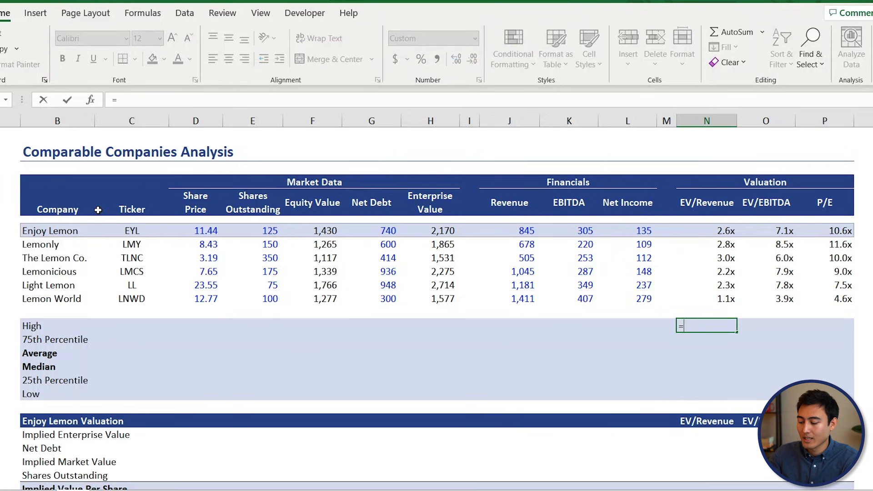
text(max)
key(Tab)
key(Up)
key(Up)
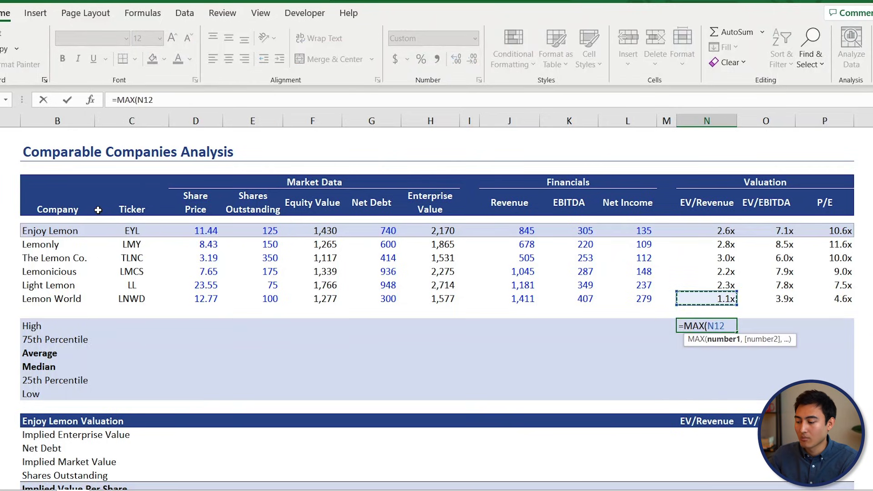
key(shift+Up)
key(shift+Up)
key(shift+Up)
key(shift+Up)
key(shift+Up)
key(Return)
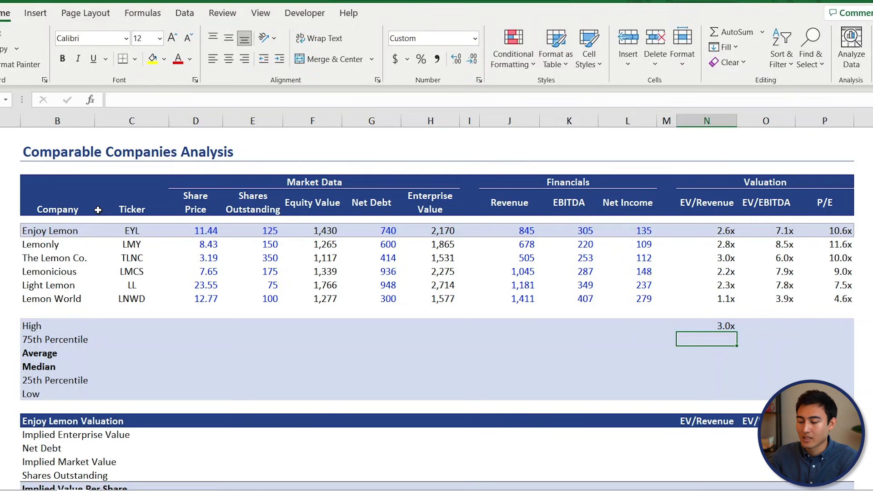
Enter the 75th Percentile as =QUARTILE(N8:N12,3), giving 2.8x.
text(=)
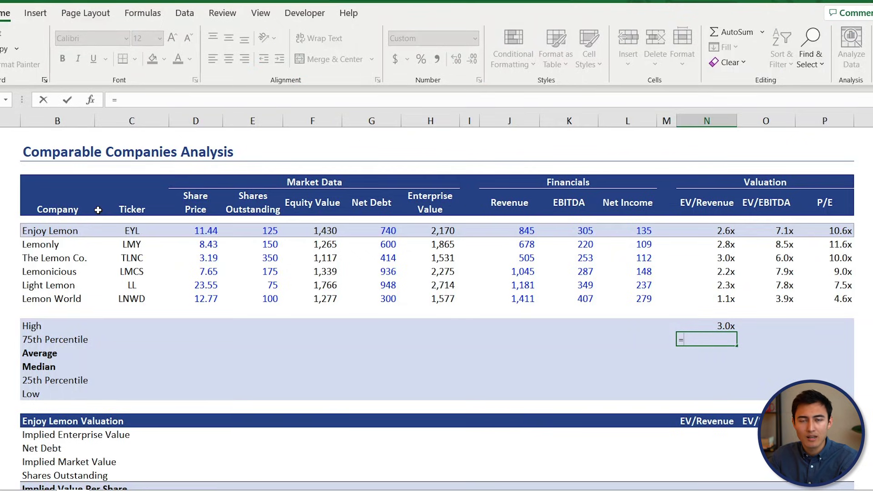
text(quar)
key(Down)
key(Tab)
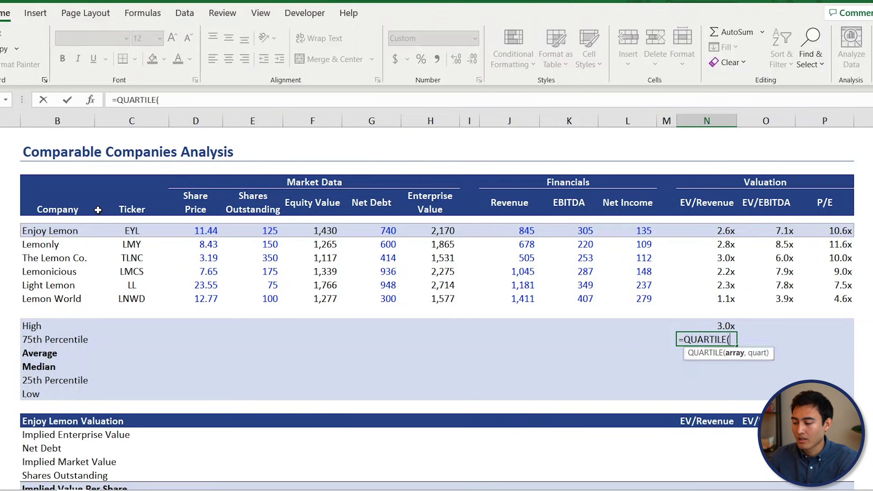
key(Up)
key(Up)
key(Up)
key(shift+Up)
key(shift+Up)
key(shift+Up)
key(shift+Up)
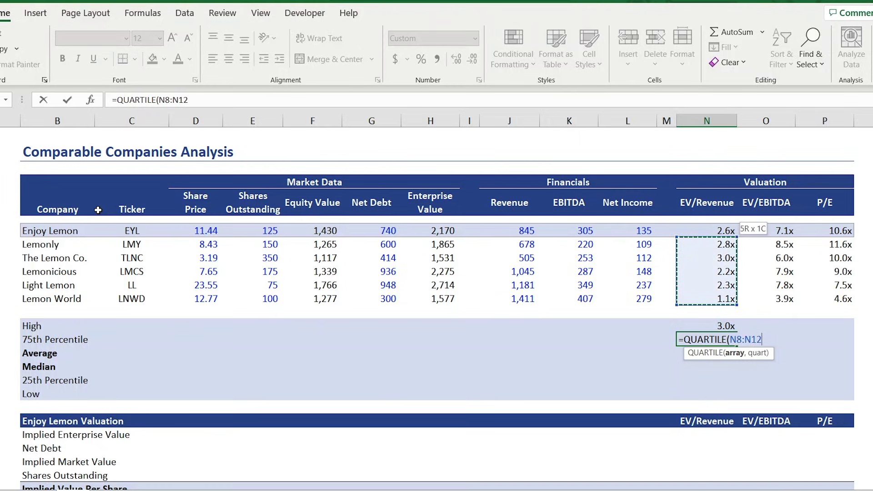
text(,)
key(Down)
key(Down)
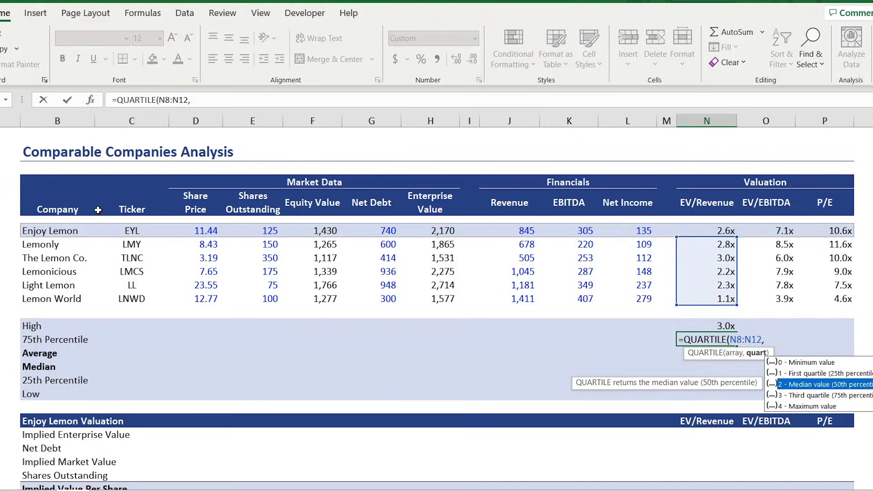
key(Down)
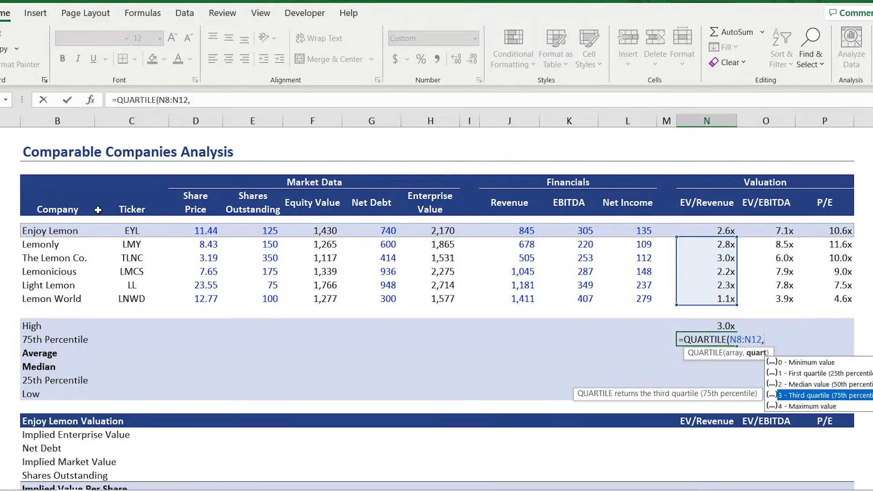
key(Tab)
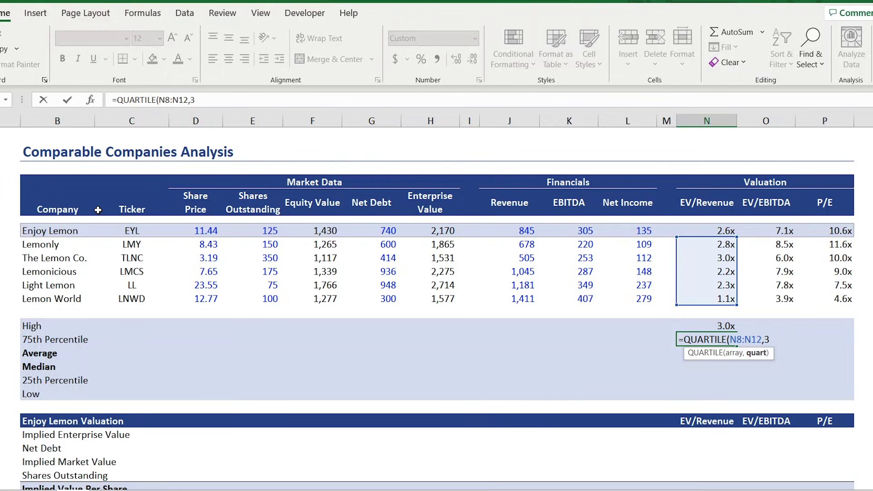
key(Return)
Enter the Average EV/Revenue as =AVERAGE(N8:N12), giving 2.3x.
text(=a)
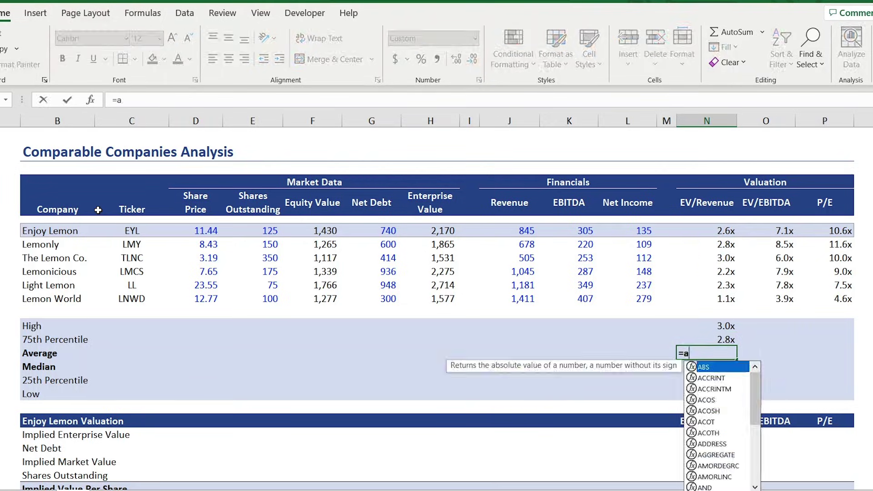
text(ver)
key(Tab)
key(Up)
key(Up)
key(Up)
key(Up)
key(Up)
key(Down)
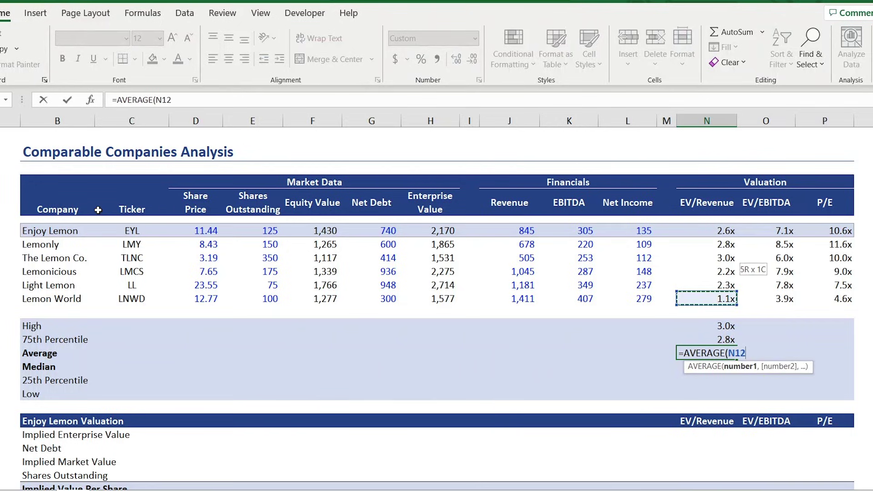
key(shift+Up)
key(shift+Up)
key(shift+Up)
key(shift+Up)
key(Return)
Enter the Median EV/Revenue as =MEDIAN(N8:N12), giving 2.3x.
text(=)
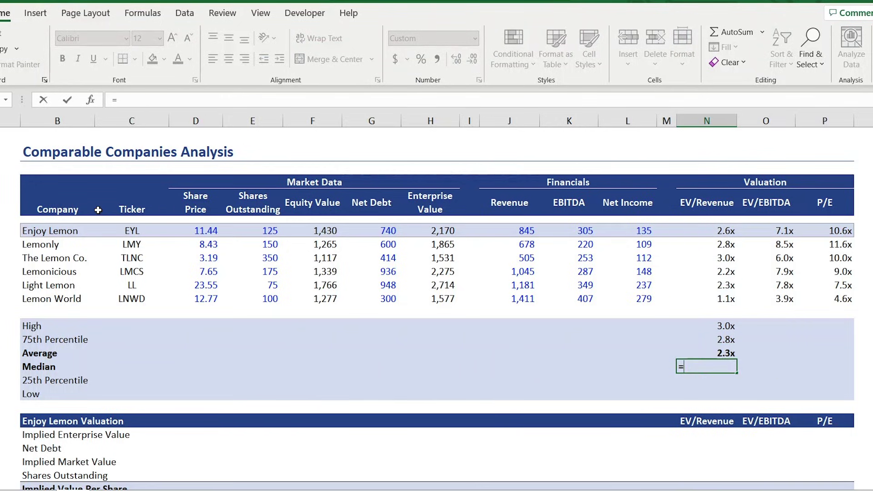
text(ed)
key(Tab)
key(Up)
key(Up)
key(Up)
key(Up)
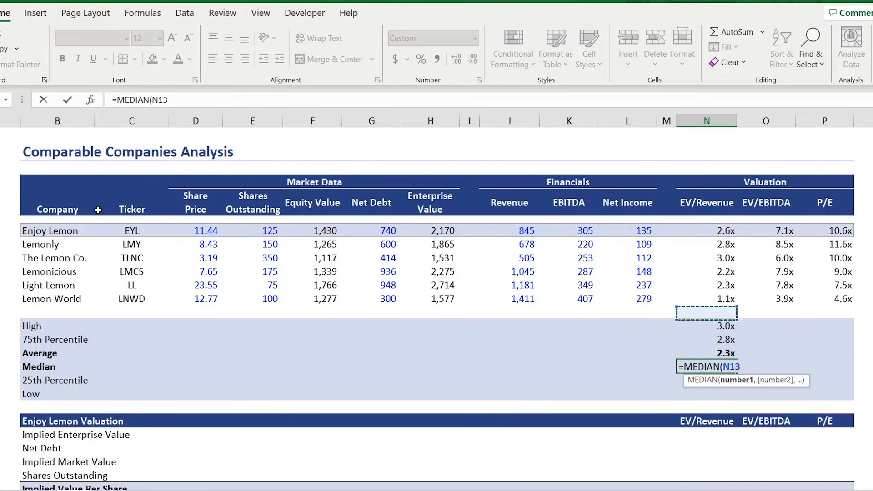
key(Up)
key(shift+Up)
key(shift+Up)
key(shift+Up)
key(shift+Up)
key(Return)
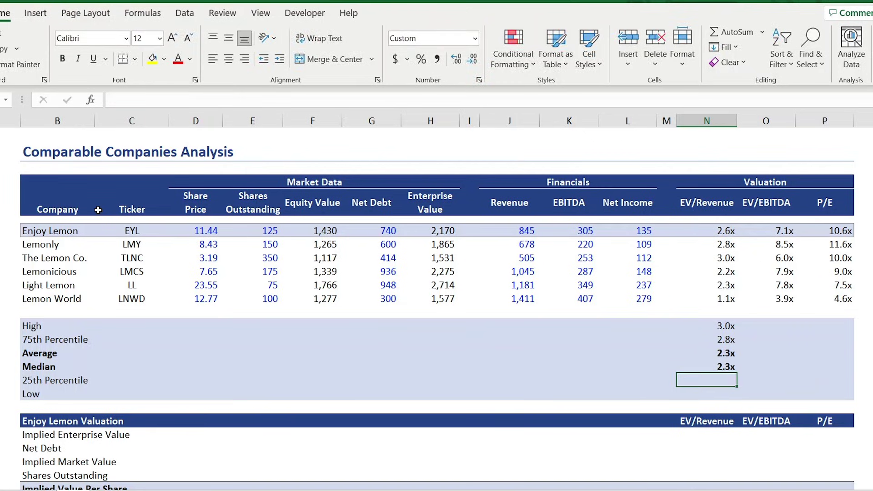
Enter the 25th Percentile as =QUARTILE(N8:N12,1), giving 2.2x.
text(=q)
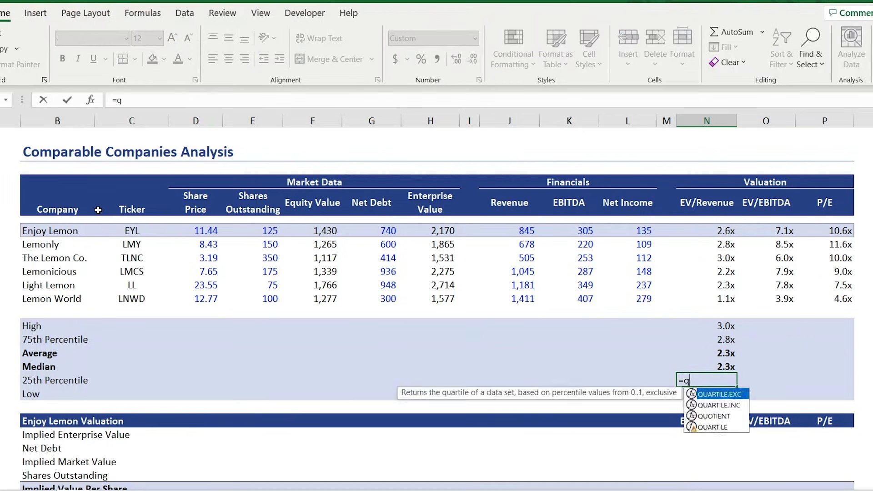
key(Down)
key(Down)
key(Down)
key(Tab)
key(Up)
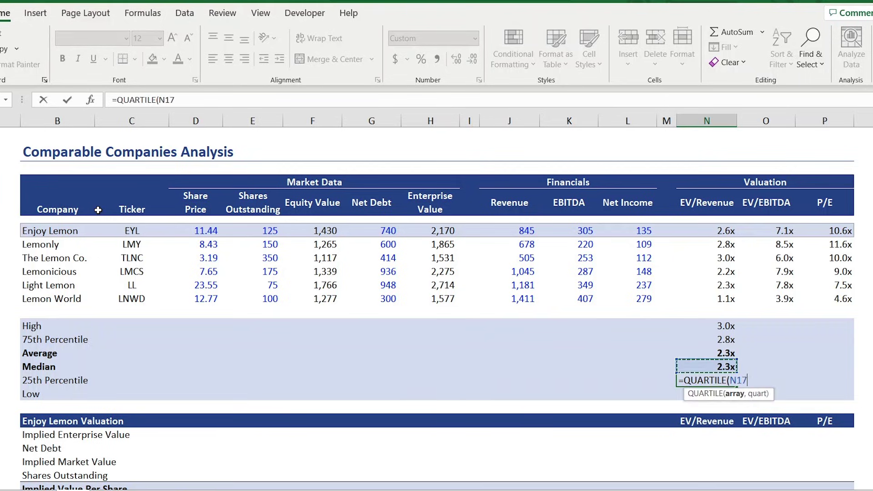
key(Up)
key(Up)
key(Up)
key(Up)
key(Up)
key(shift+Up)
key(shift+Up)
key(shift+Up)
key(shift+Up)
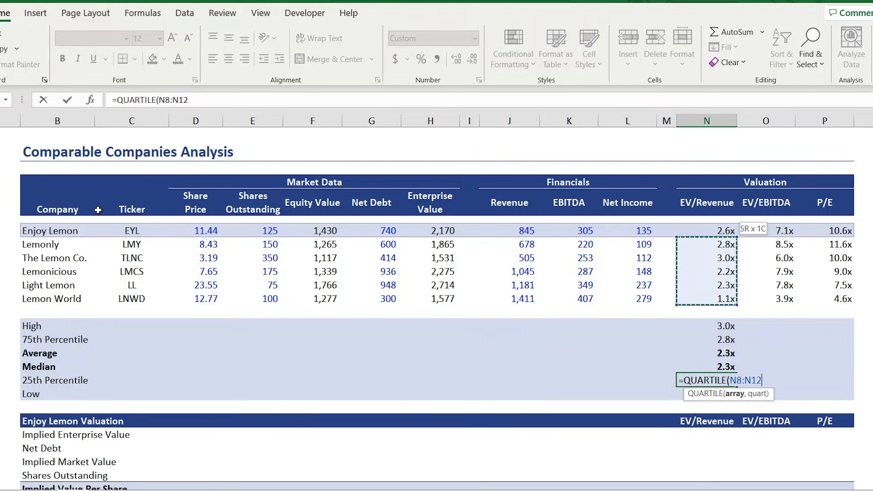
text(,)
key(Down)
key(Down)
key(Down)
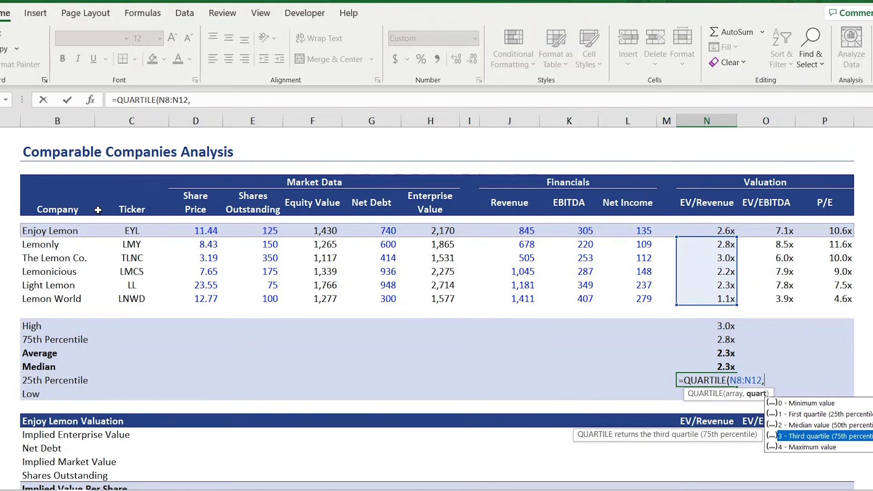
key(Up)
key(Up)
text(1)
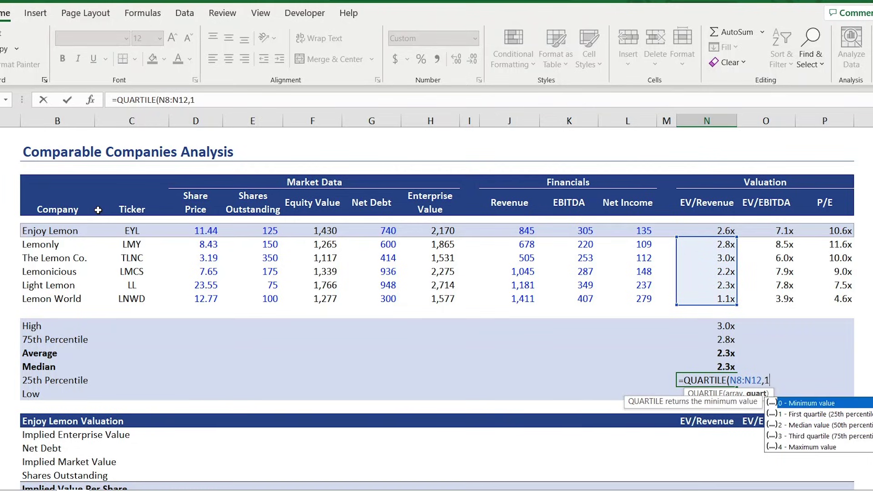
key(Return)
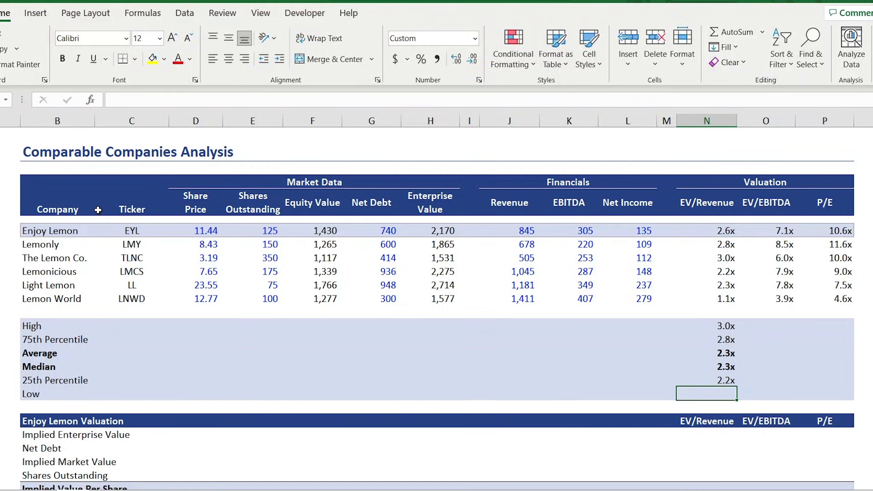
Enter the Low EV/Revenue as =MIN(N8:N12), giving 1.1x.
text(=min)
key(Tab)
key(Up)
key(Up)
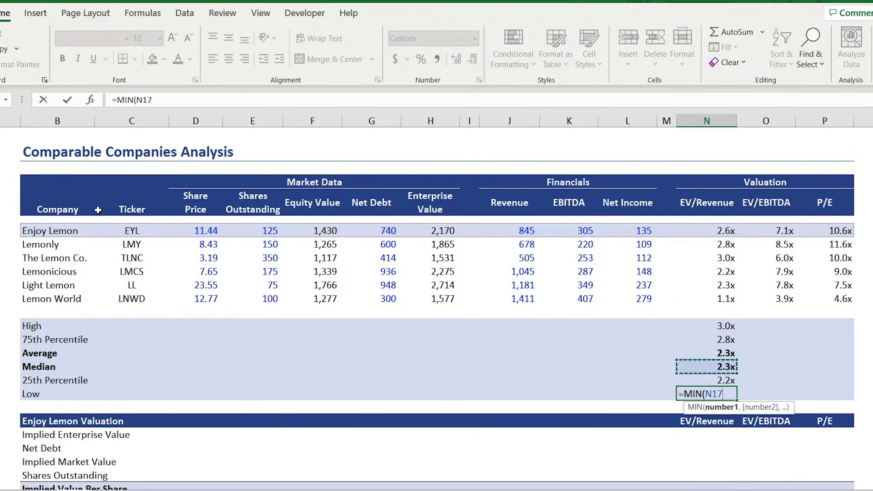
key(Up)
key(Up)
key(Up)
key(Up)
key(Up)
key(shift+Up)
key(shift+Up)
key(shift+Up)
key(Return)
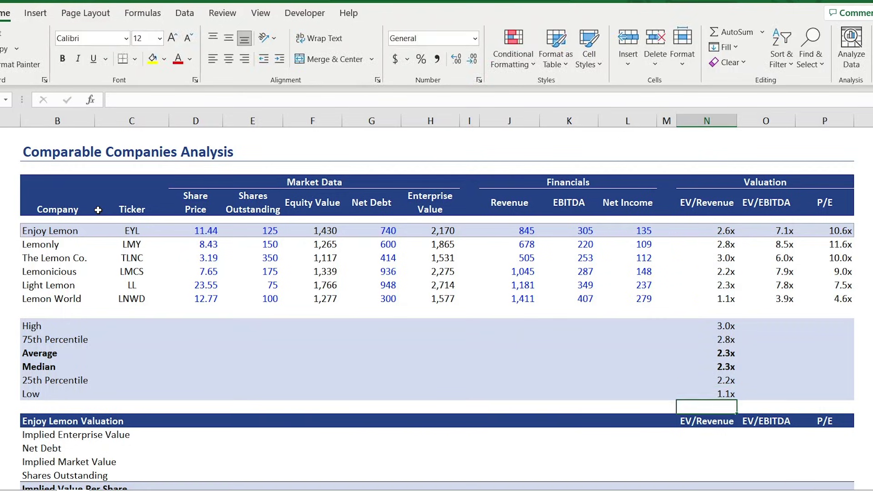
key(Up)
key(Up)
key(Up)
key(Up)
key(Up)
key(Up)
Copy the High-to-Low EV/Revenue statistics into the EV/EBITDA and P/E columns.
key(ctrl+shift+Down)
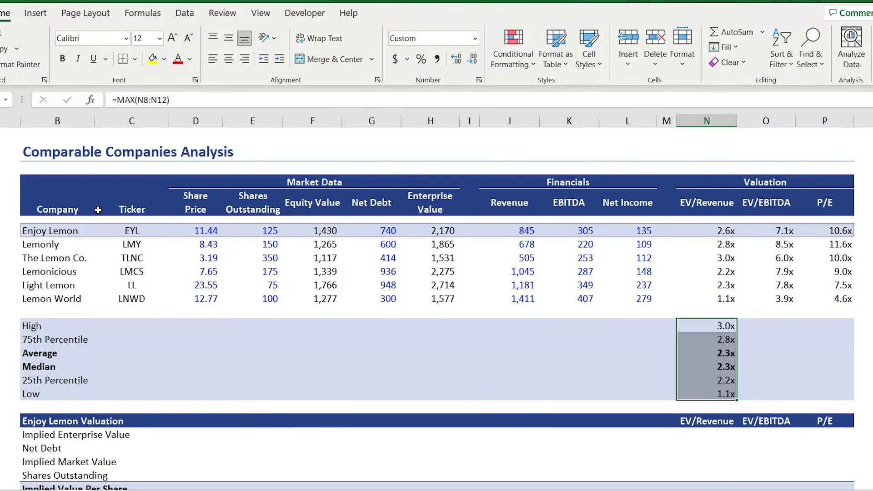
key(shift+Right)
key(shift+Right)
key(shift+Right)
key(shift+Left)
key(ctrl+v)
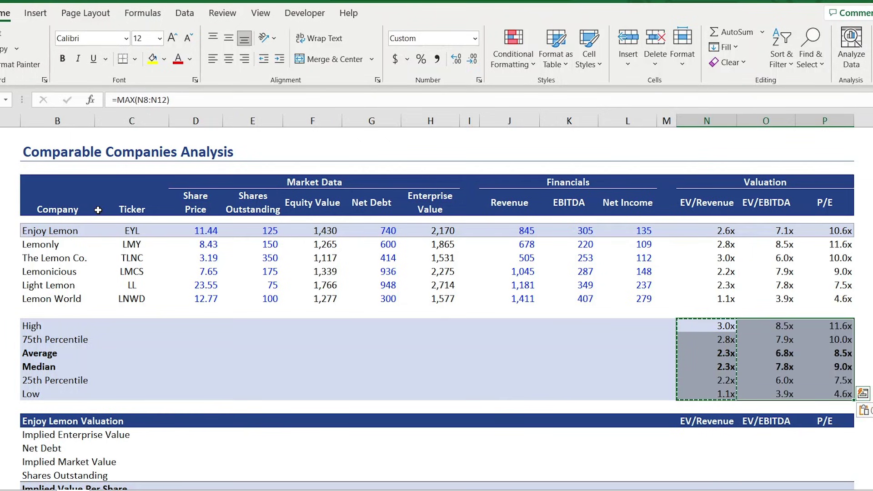
Review the Average and Median rows, with medians of 7.8x and 9.0x.
key(Down)
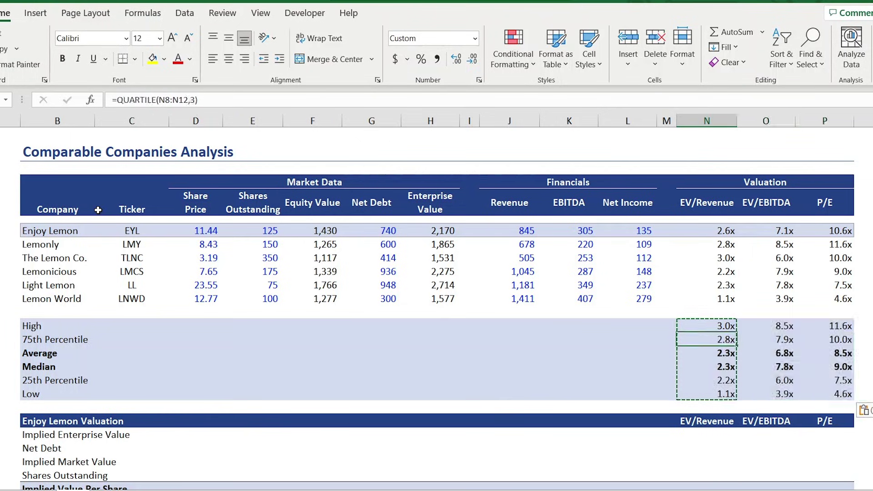
key(Down)
key(shift+Down)
key(shift+space)
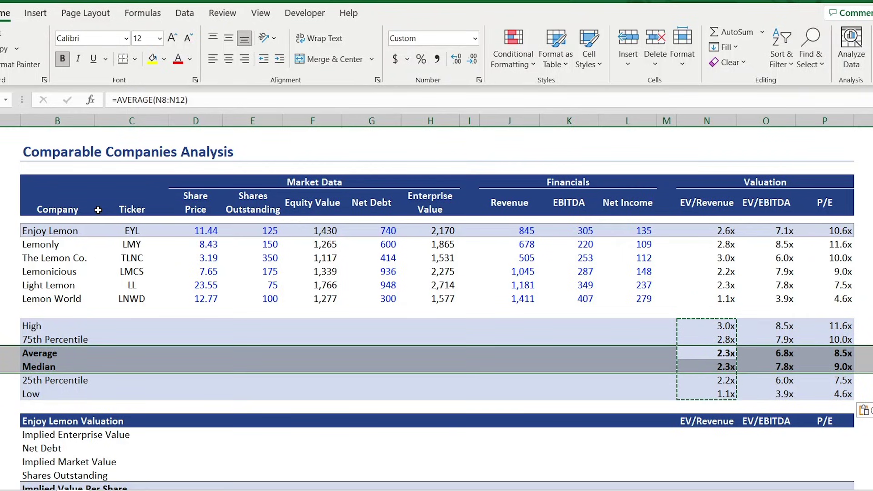
key(Up)
key(Down)
key(Down)
key(shift+space)
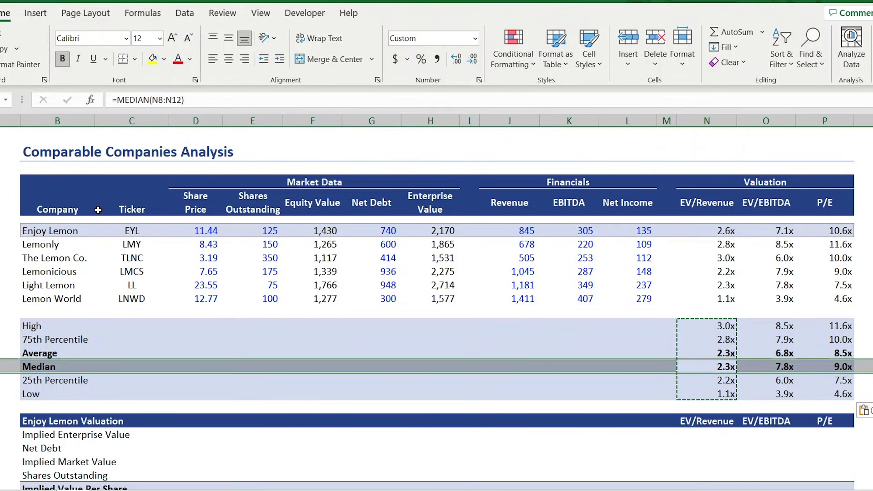
key(Up)
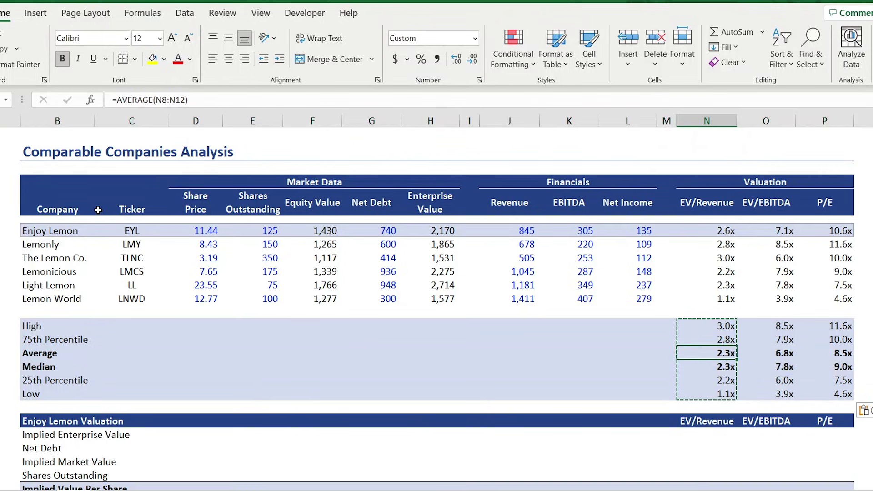
key(Up)
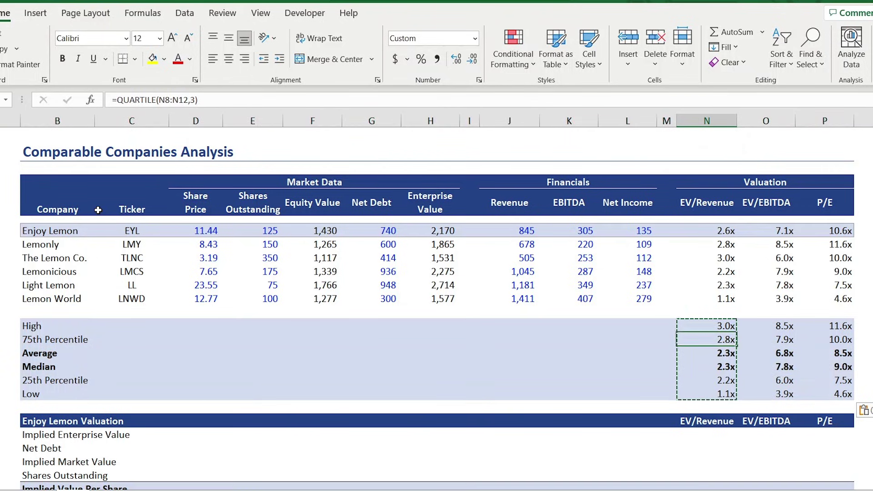
key(Up)
key(Up)
key(Up)
Test an outlier 100.0x EV/Revenue multiple for The Lemon Co. and check the Average and Median rows.
key(shift+space)
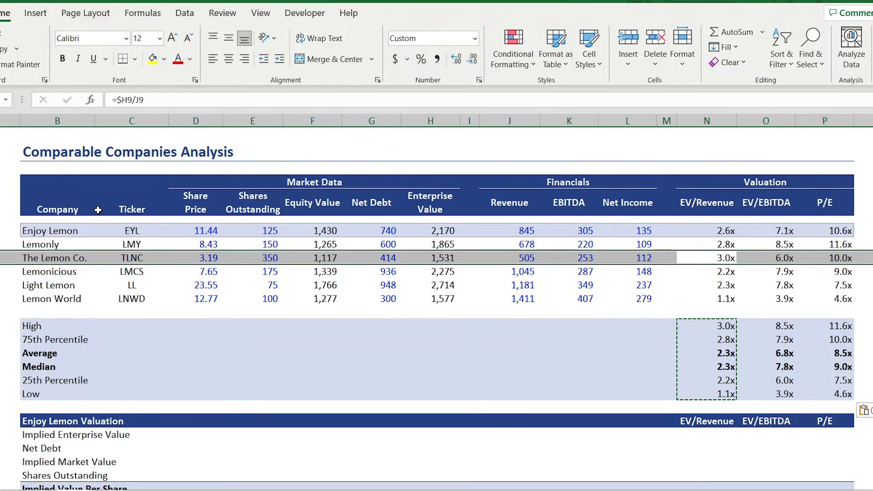
key(shift+BackSpace)
text(10)
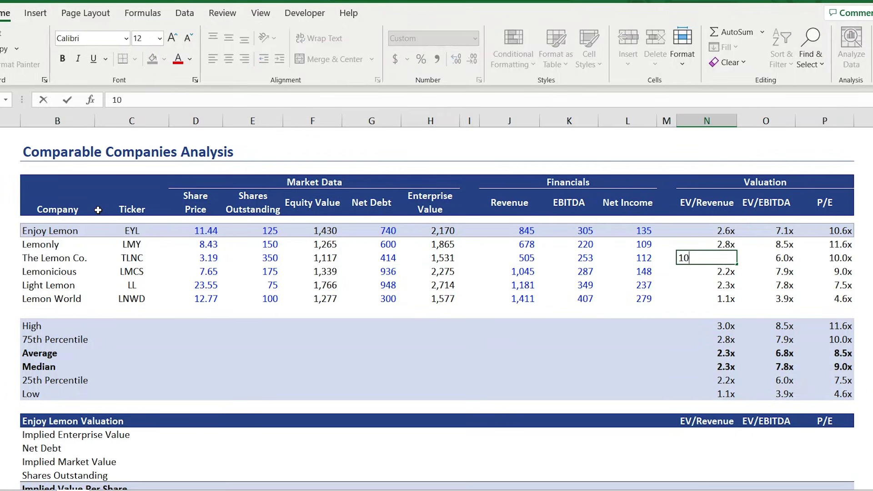
text(0)
key(Return)
key(Up)
key(Down)
key(Down)
key(Down)
key(Down)
key(Down)
key(Down)
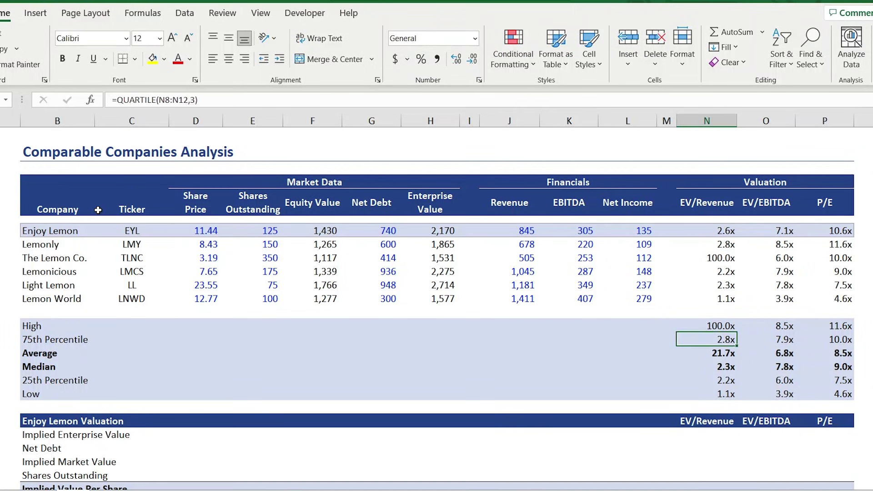
key(Down)
key(shift+space)
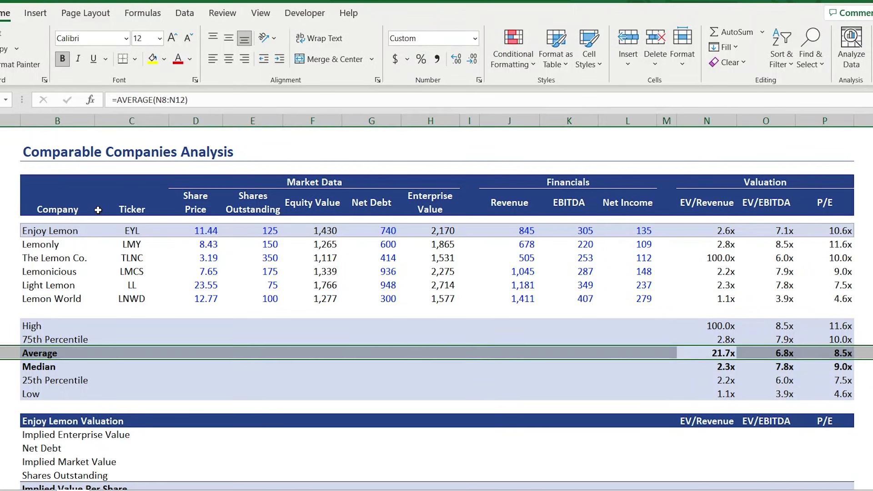
key(Down)
Undo the 100.0x override so The Lemon Co.'s EV/Revenue returns to the =$H9/J9 formula.
key(shift+space)
key(Up)
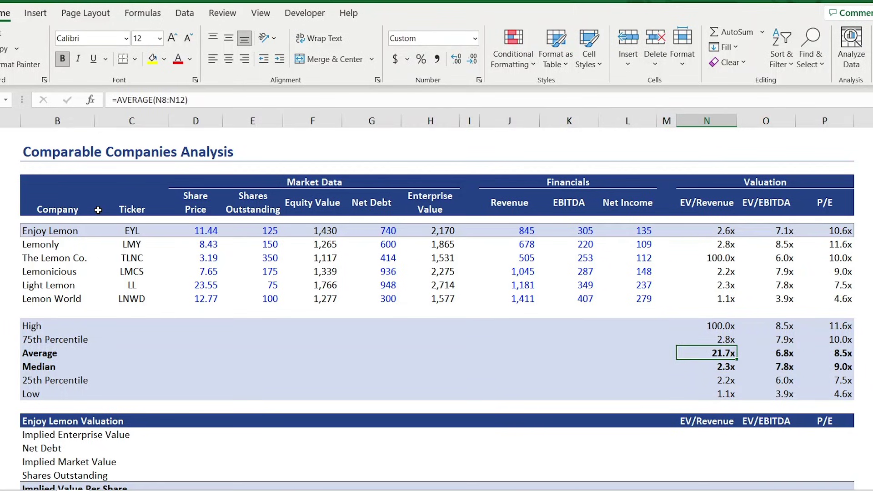
key(ctrl+z)
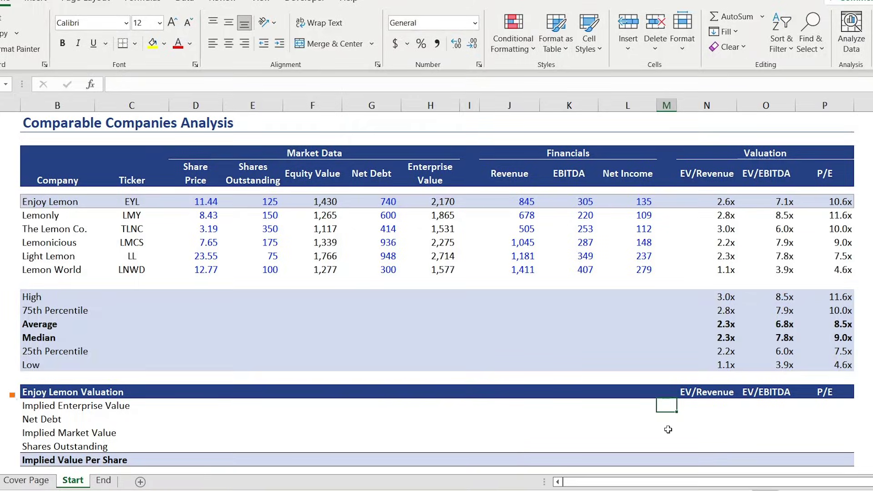
Enter implied enterprise value =N17*J7 in N22, median EV/Revenue times Enjoy Lemon's revenue.
key(ctrl+Left)
key(Up)
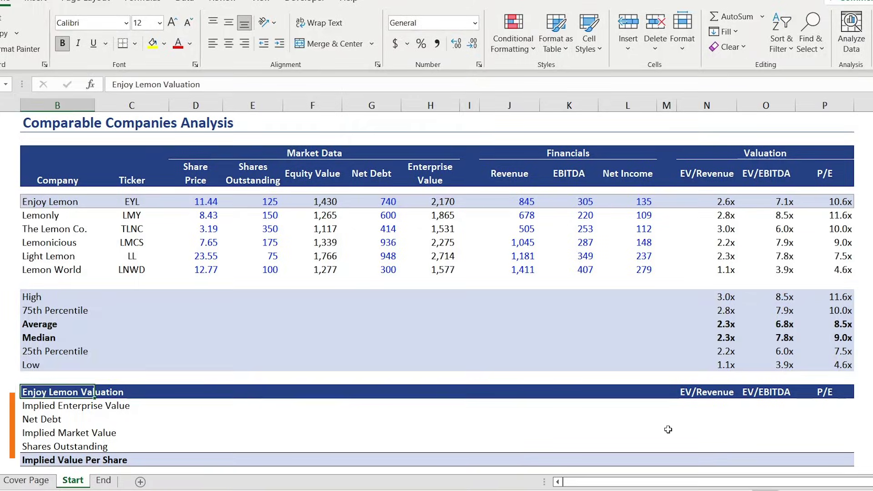
key(Down)
key(Right)
key(Right)
key(Right)
key(Right)
key(Right)
key(Right)
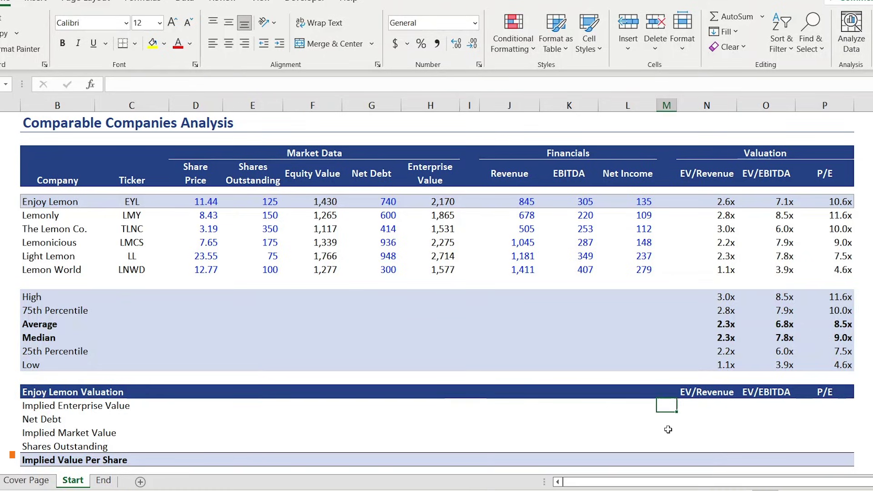
key(Right)
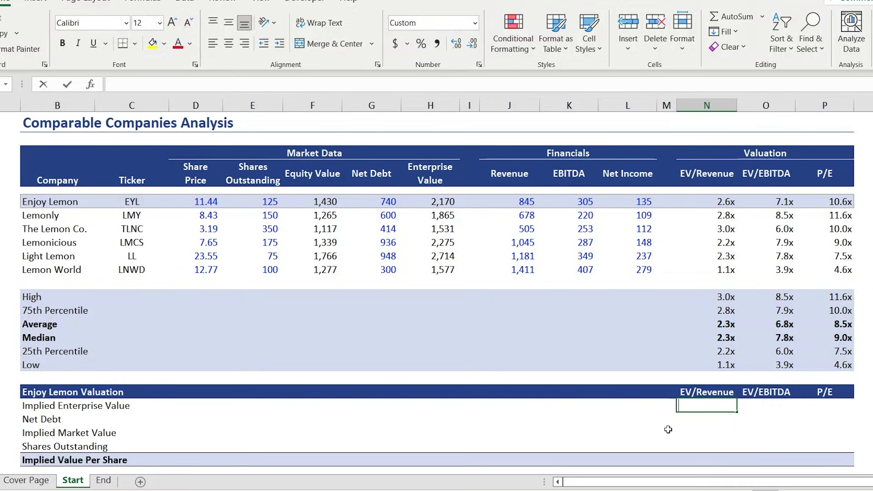
text(=)
key(Up)
key(Up)
key(Up)
key(Up)
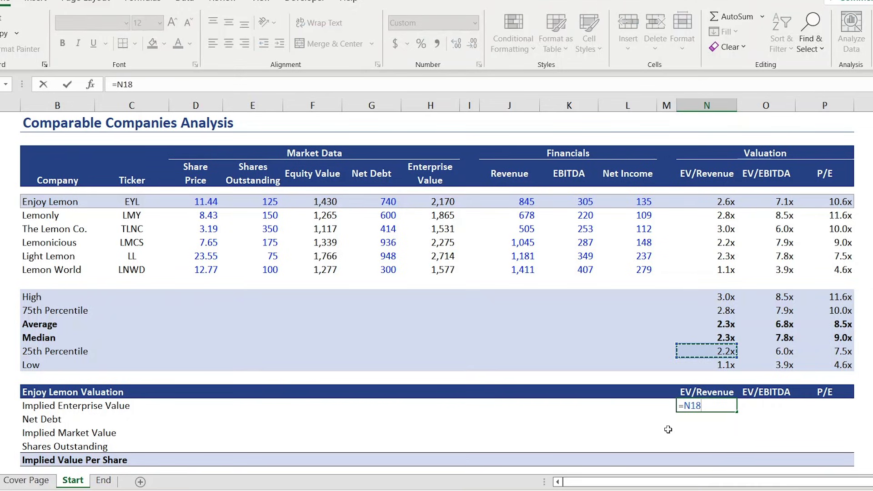
key(Up)
key(Up)
key(Down)
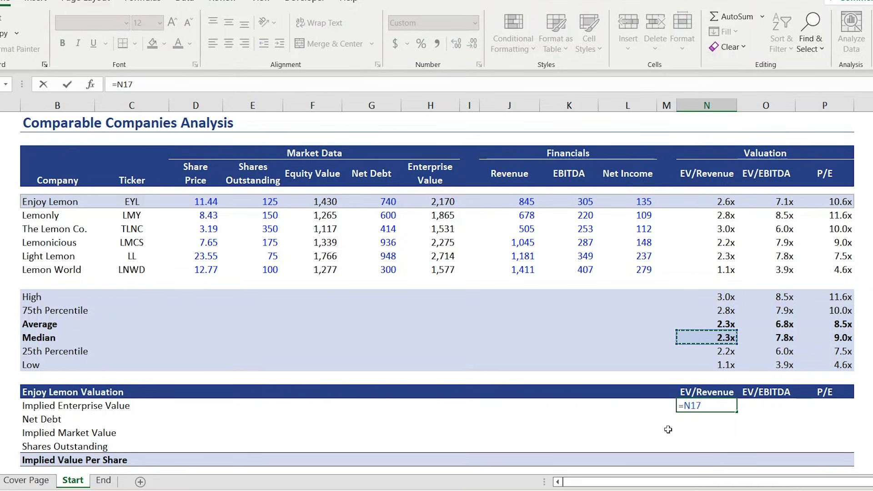
text(*)
key(Up)
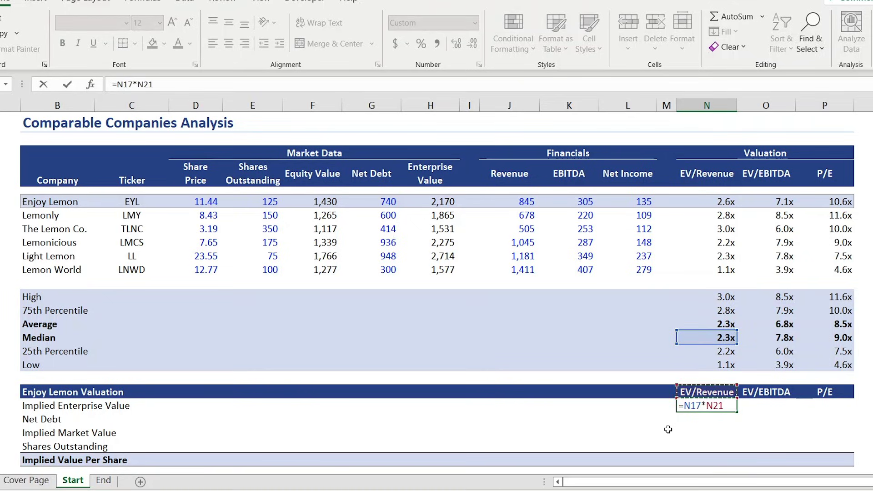
key(Up)
key(Up)
key(Up)
key(Up)
key(Up)
key(Up)
key(Up)
key(Up)
key(Up)
key(Up)
key(Up)
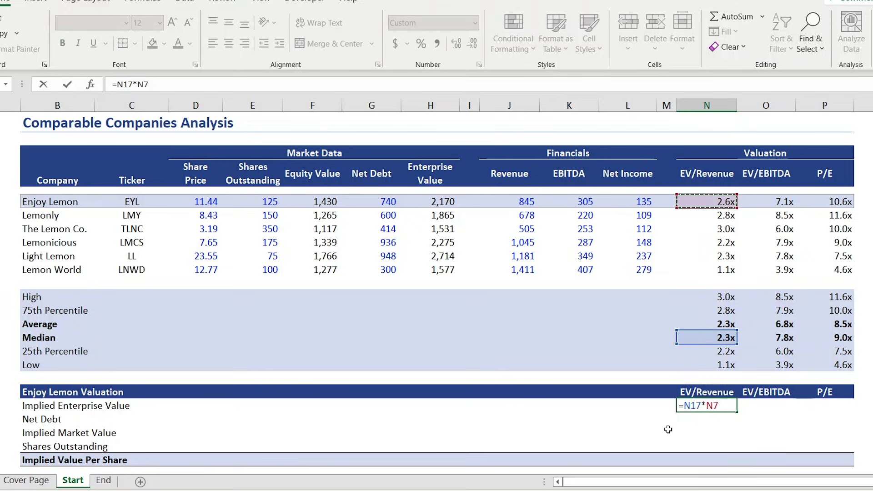
key(Left)
key(Left)
key(Left)
key(Left)
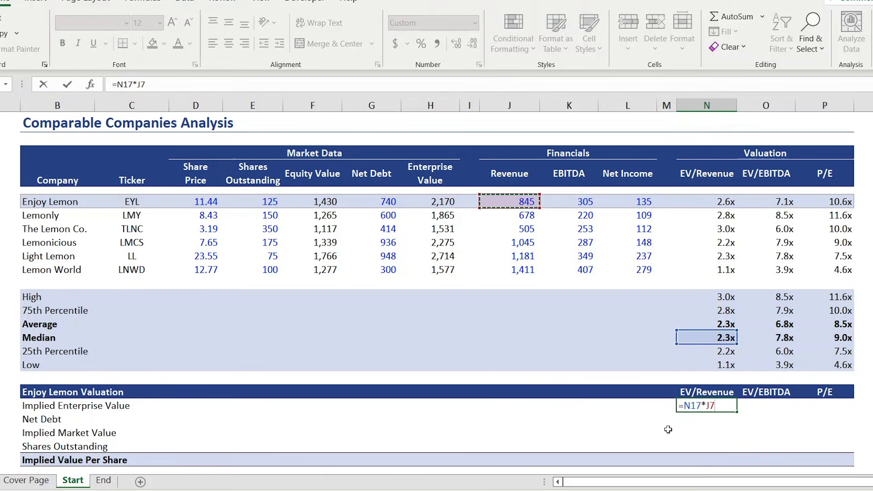
key(Return)
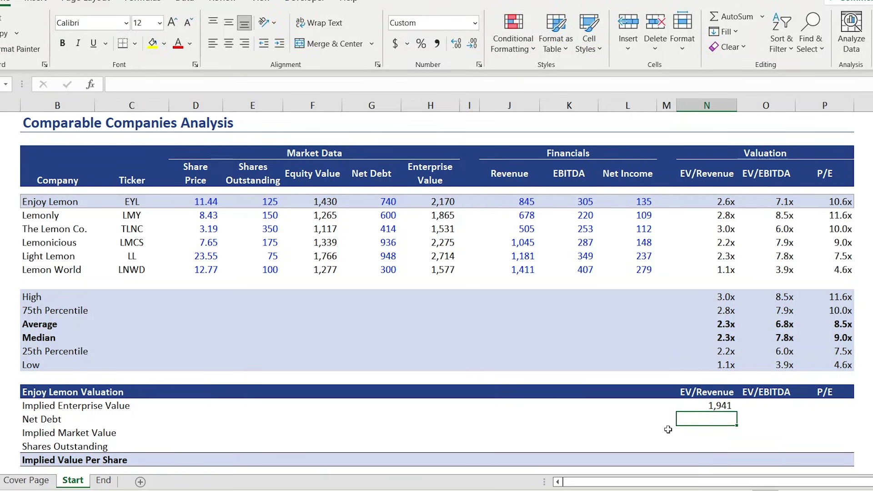
Link net debt in N23 to the absolute reference =$G$7 (740).
text(=)
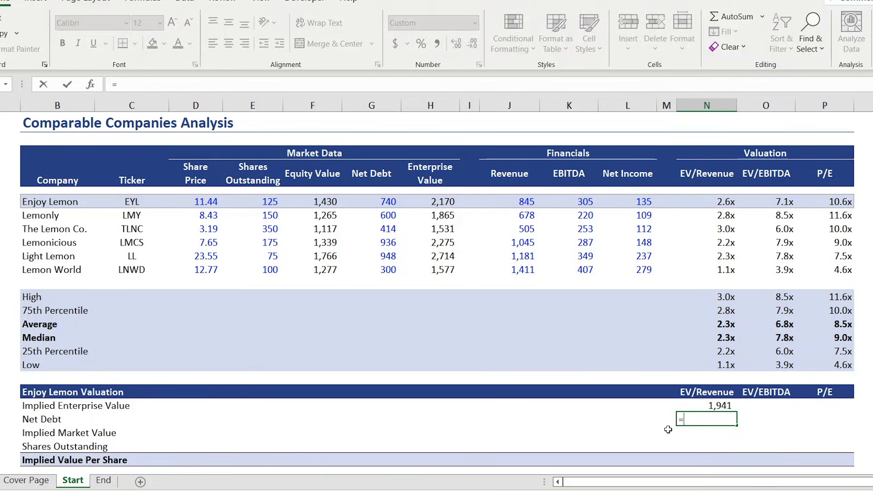
key(Up)
key(Up)
key(Up)
key(Up)
key(Left)
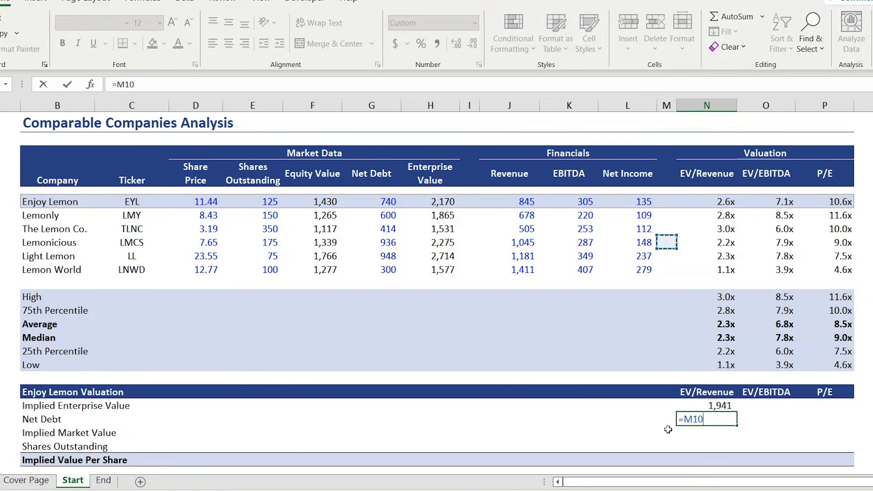
key(Left)
key(Left)
key(Left)
key(Up)
key(Up)
key(Up)
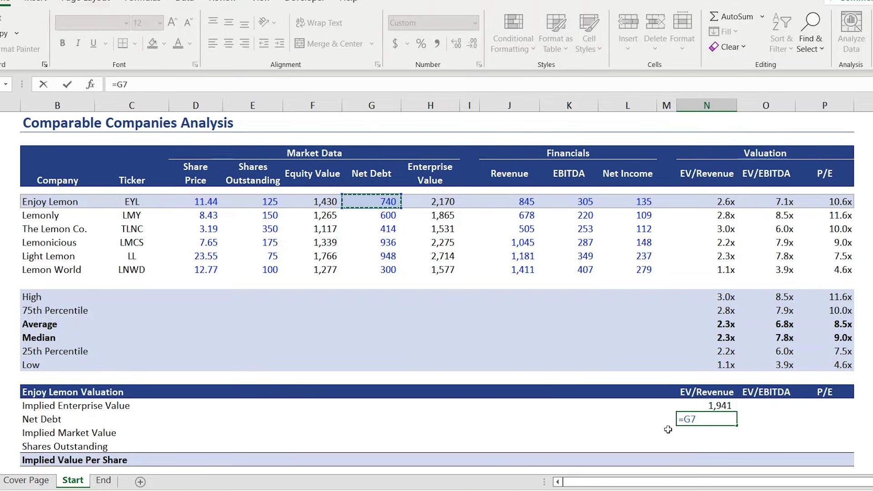
key(F4)
key(Return)
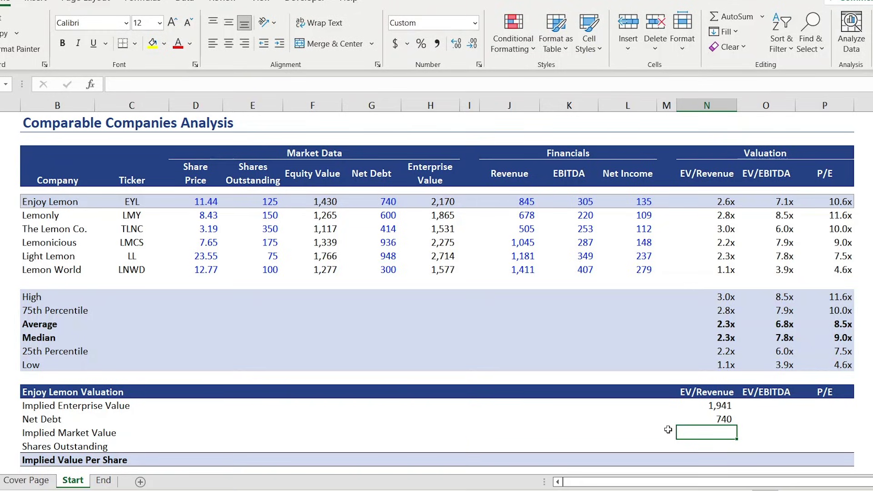
Enter implied market value =N22-N23 in N24.
text(=)
key(Up)
key(Up)
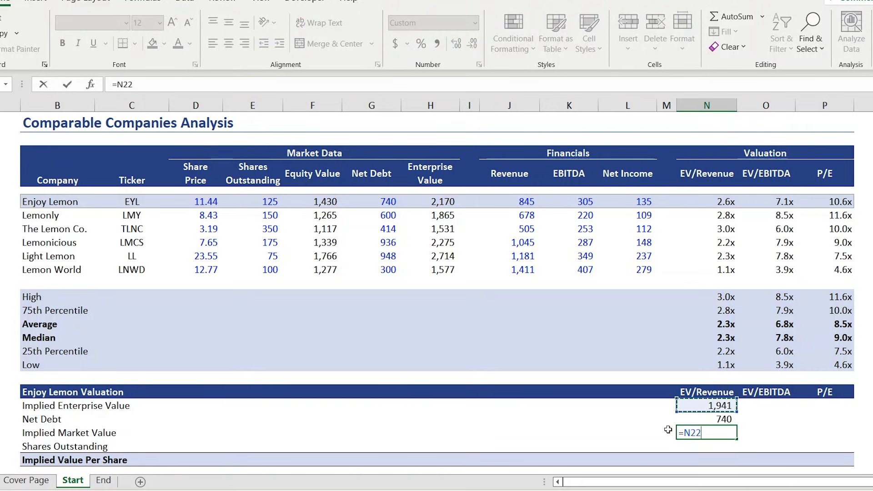
text(-)
key(Up)
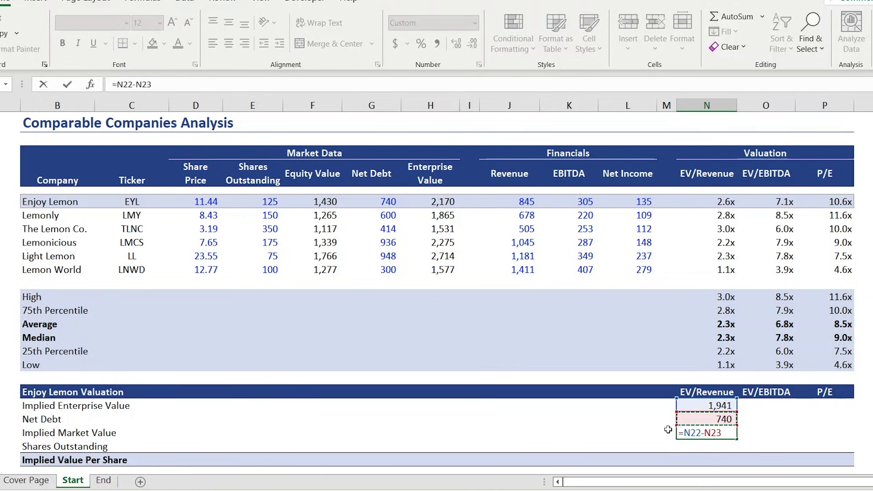
key(Return)
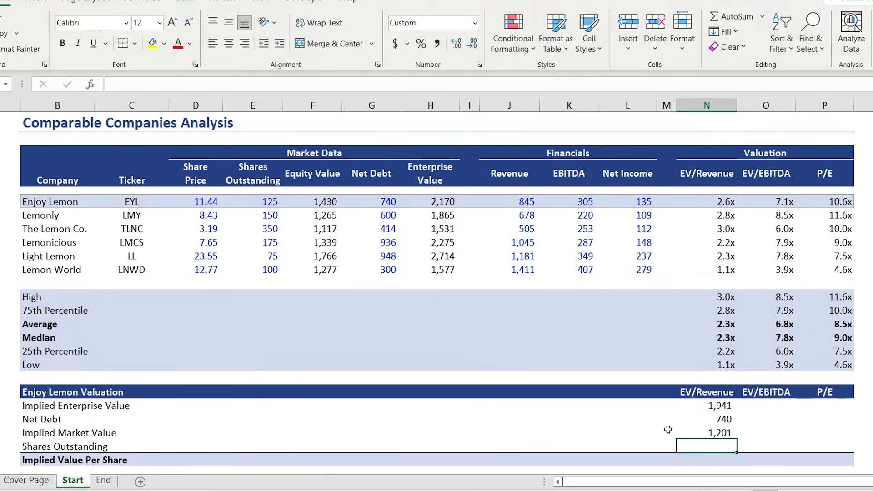
Link shares outstanding in N25 to =E7 (125).
text(=)
key(Up)
key(Left)
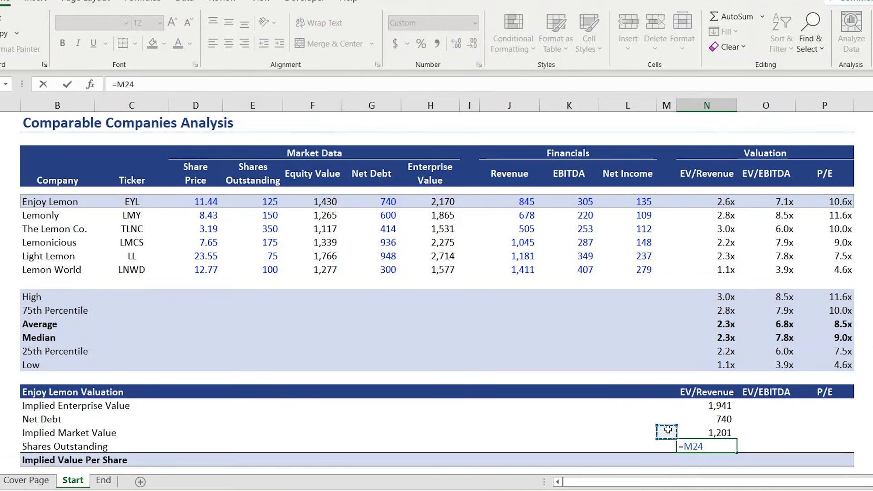
key(Left)
key(Left)
key(Left)
key(Right)
key(ctrl+Up)
key(ctrl+Up)
key(Up)
key(Up)
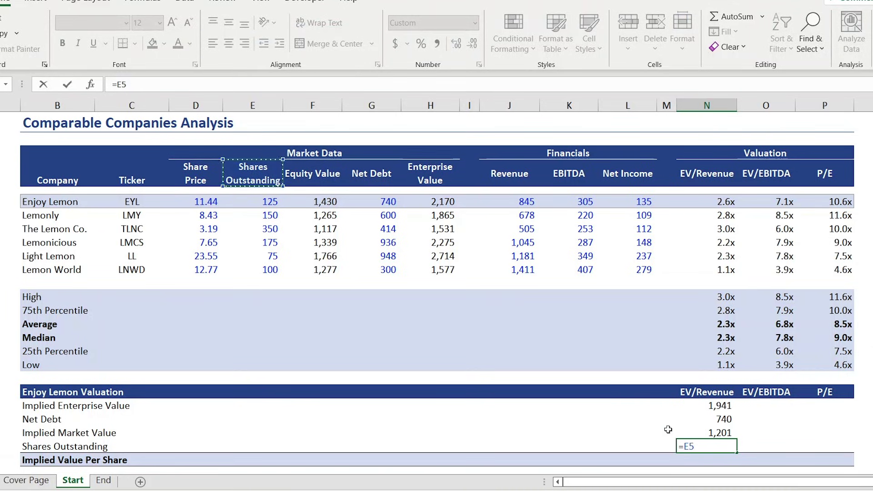
key(Down)
key(Down)
key(Return)
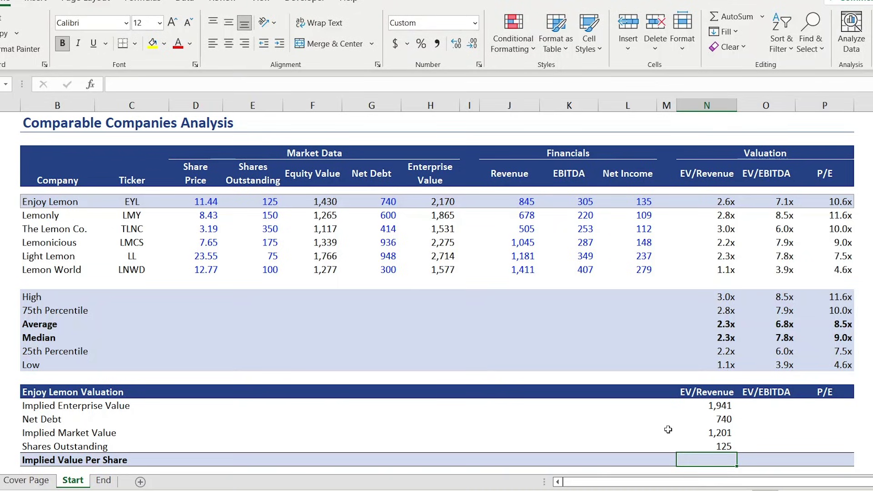
Enter implied value per share =N24/N25 in N26.
text(=)
key(Up)
key(Up)
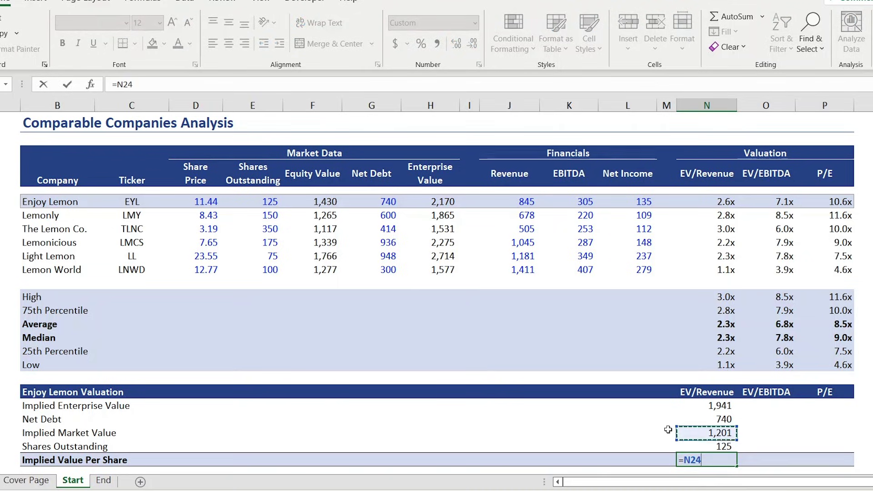
text(/)
key(Up)
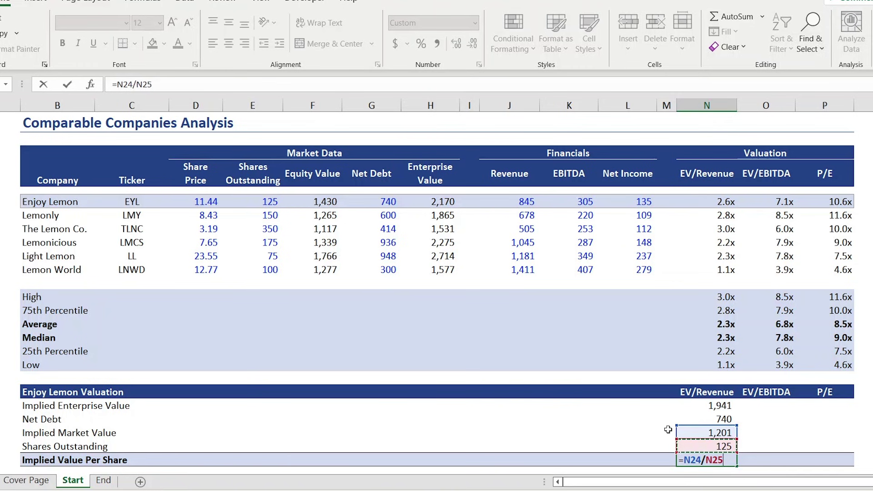
key(Return)
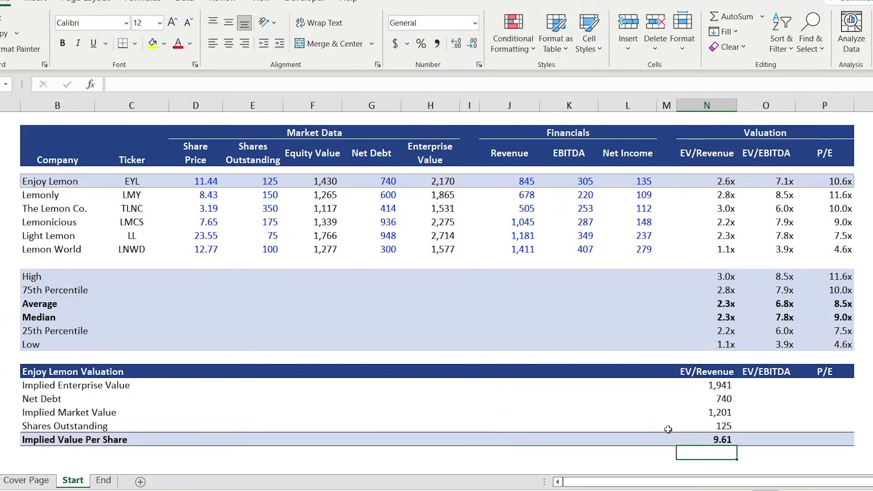
Copy the EV/Revenue valuation formulas N22:N26 into the EV/EBITDA column O22:O26.
key(Up)
key(Up)
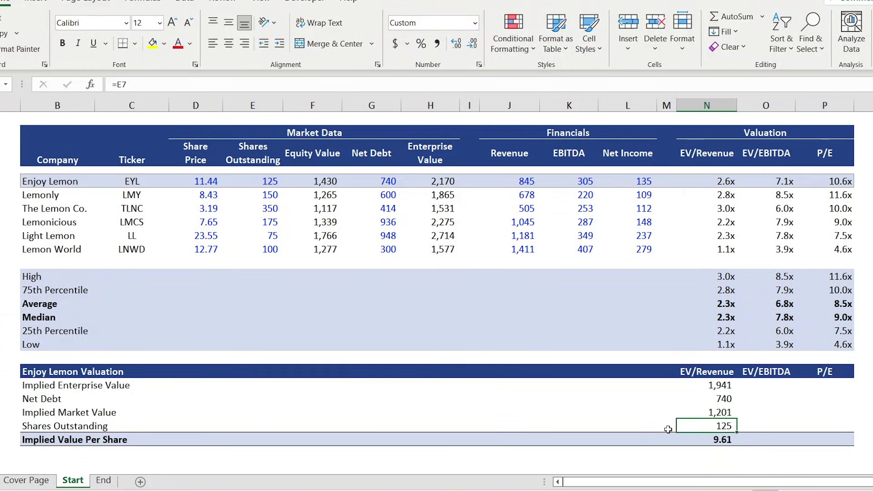
key(shift+Up)
key(shift+Up)
key(shift+Up)
key(Down)
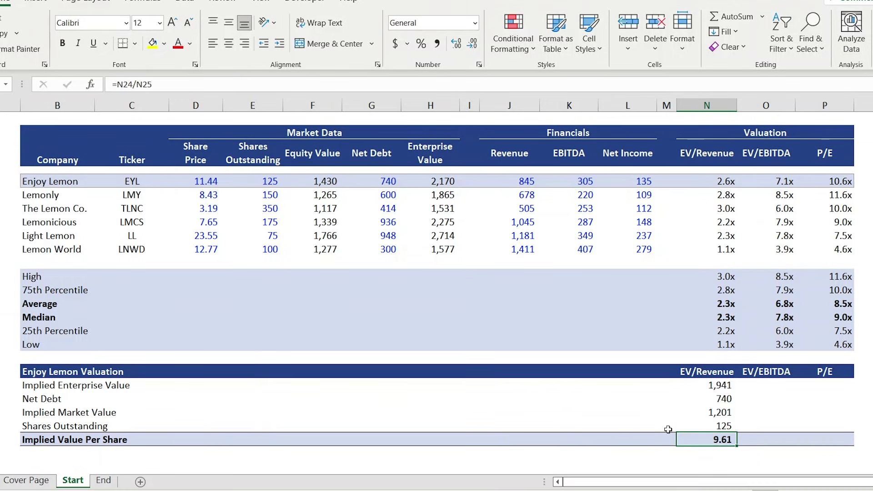
key(shift+Up)
key(shift+Up)
key(shift+Up)
key(shift+Up)
key(ctrl+c)
key(shift+Right)
key(ctrl+v)
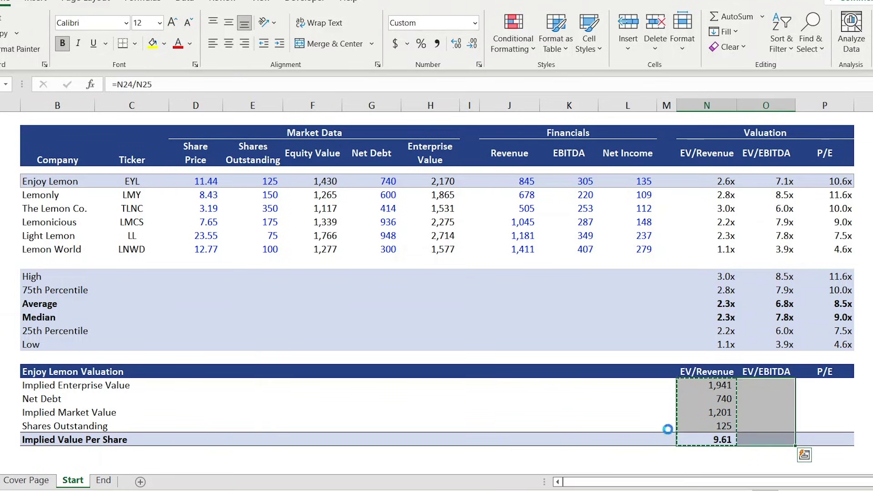
Change N25 to the absolute =$E$7 and copy it into O25, giving 13.05 per share.
key(Right)
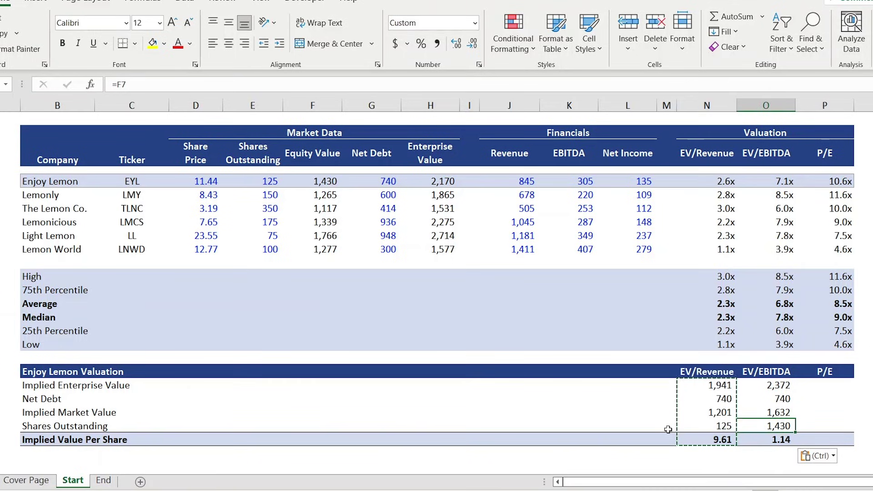
key(Left)
text(=E7)
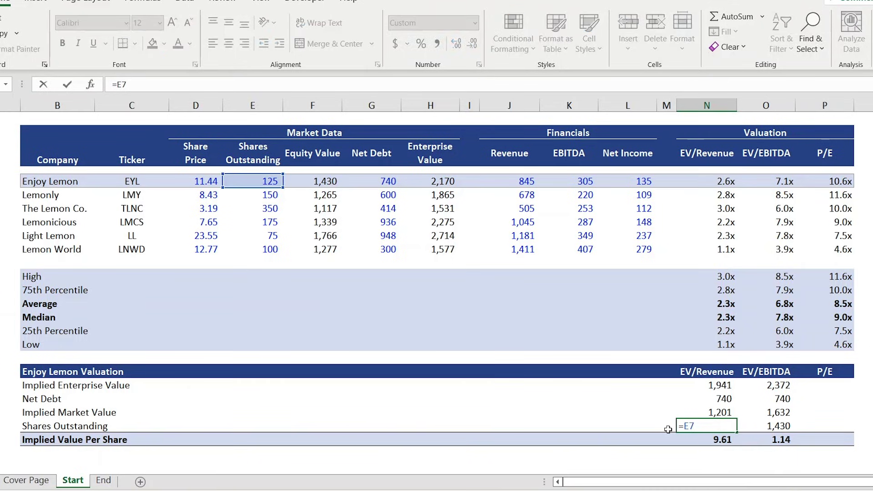
key(F4)
key(ctrl+Return)
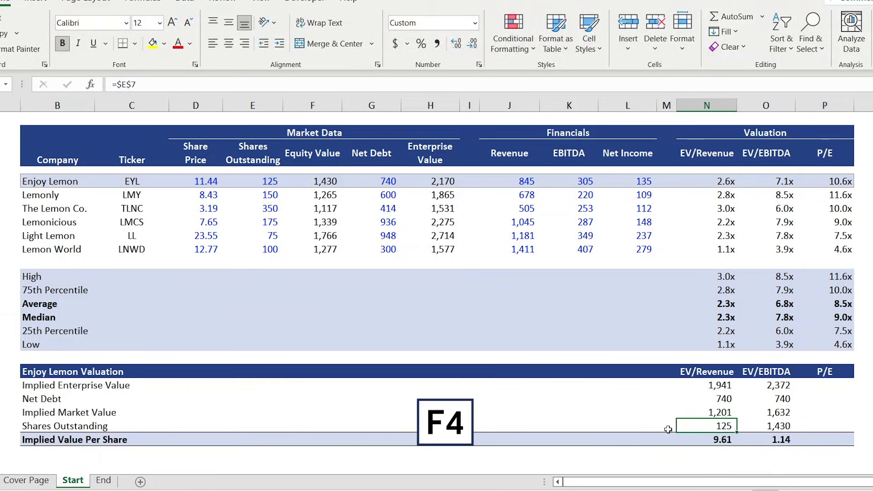
key(ctrl+c)
key(Right)
key(ctrl+v)
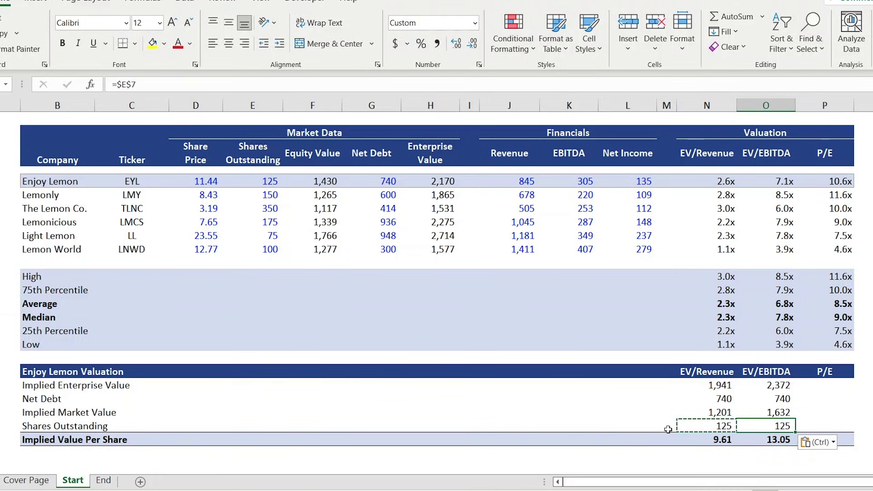
key(Down)
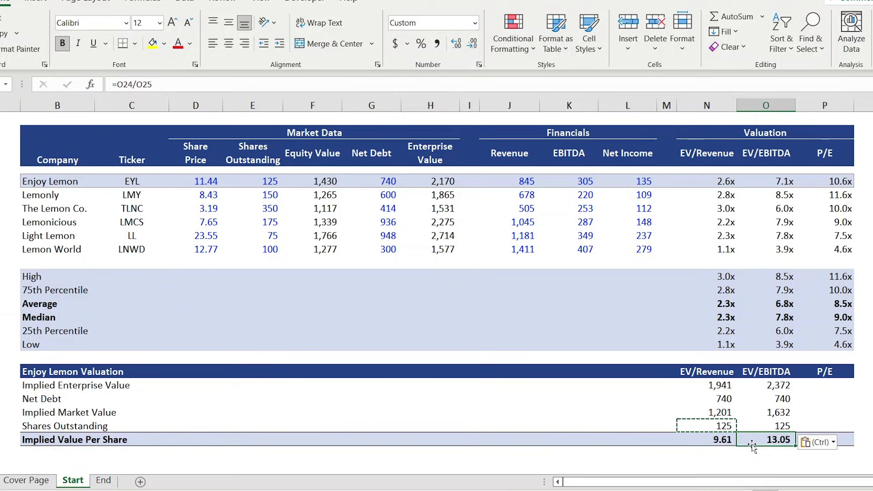
key(Escape)
Enter implied market value =P17*L7 in P24, median P/E times Enjoy Lemon's net income.
key(Right)
key(Up)
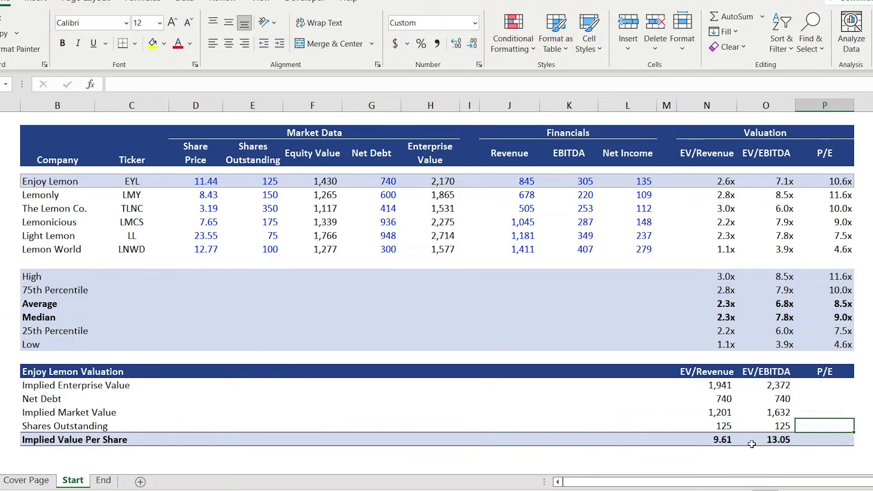
key(Up)
key(Up)
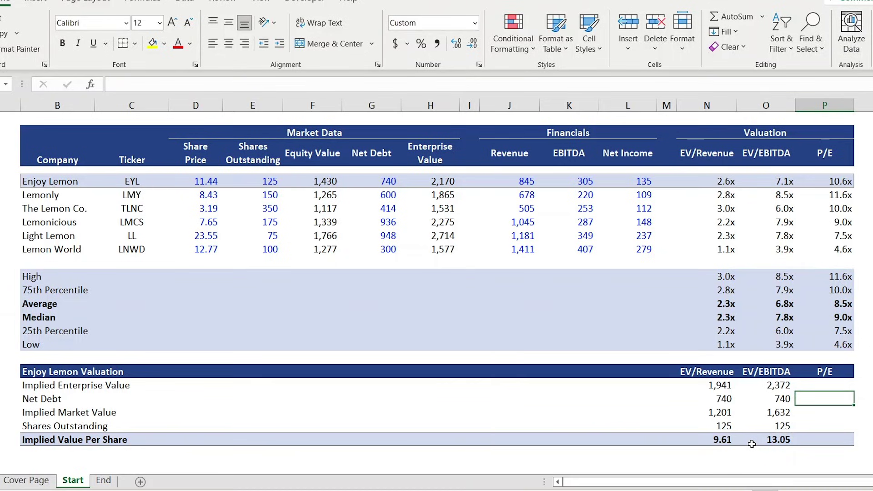
key(Down)
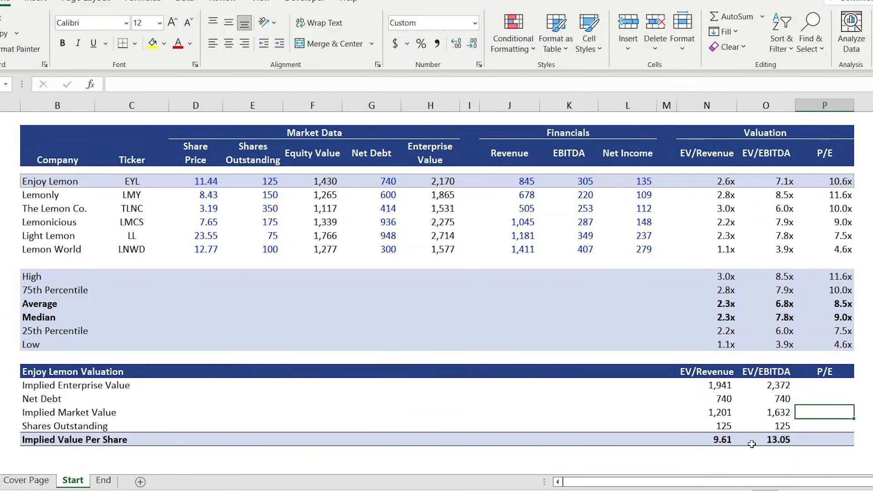
key(Left)
key(Right)
text(=)
key(Up)
key(Up)
key(Up)
key(Up)
key(Up)
key(Up)
key(Up)
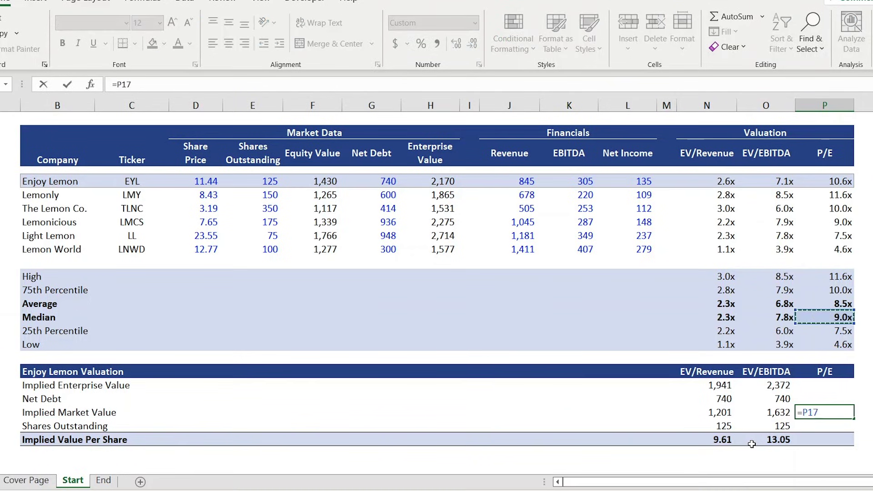
text(*)
key(Up)
key(Up)
key(Up)
key(Up)
key(Up)
key(Up)
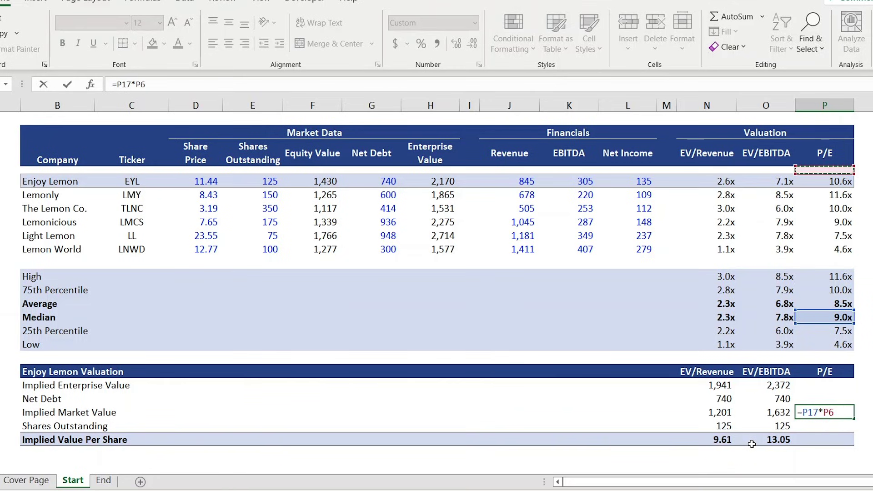
key(Left)
key(Left)
key(Left)
key(Left)
key(Down)
key(Return)
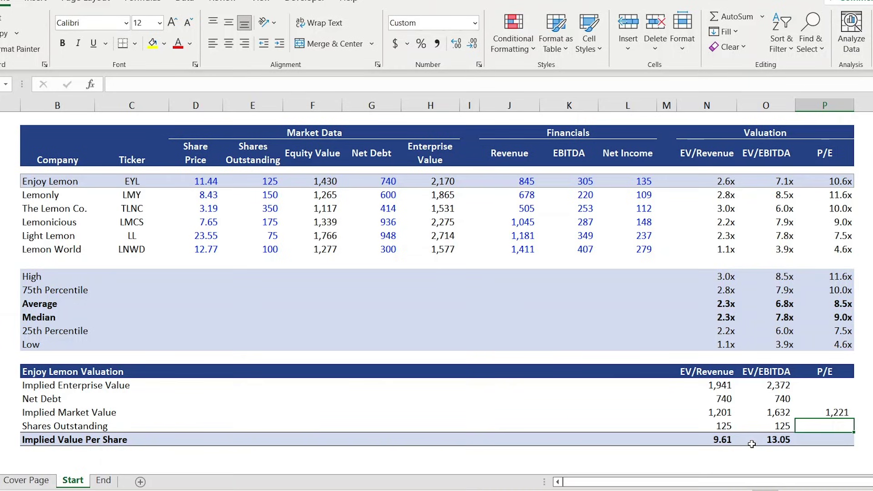
Copy the shares outstanding and per-share formulas from O25 and O26 into column P.
key(Left)
key(ctrl+c)
key(Right)
key(ctrl+v)
key(Down)
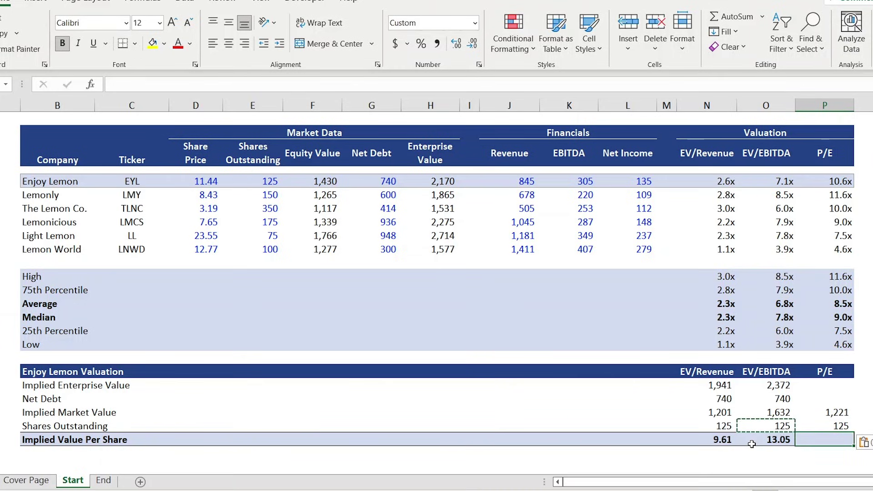
key(Left)
key(ctrl+c)
key(Right)
key(ctrl+v)
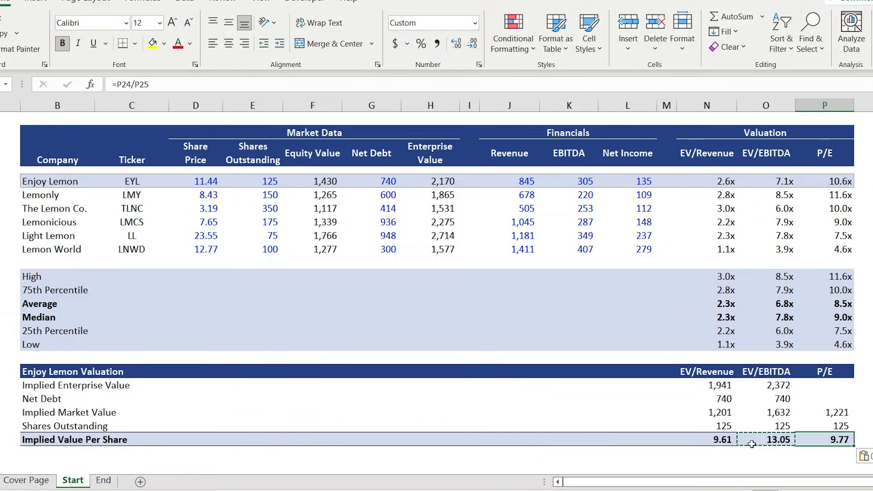
Copy the net debt formula from O23 into P23.
key(Up)
key(Up)
key(Up)
key(Up)
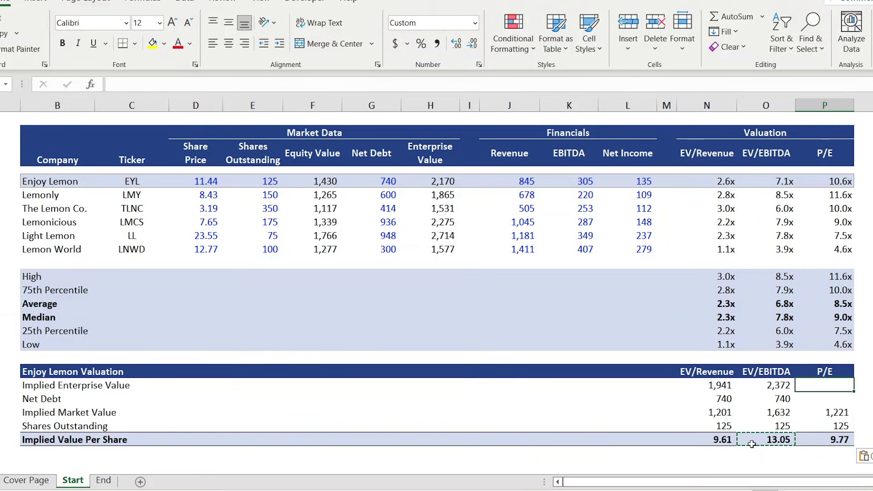
key(Down)
key(Left)
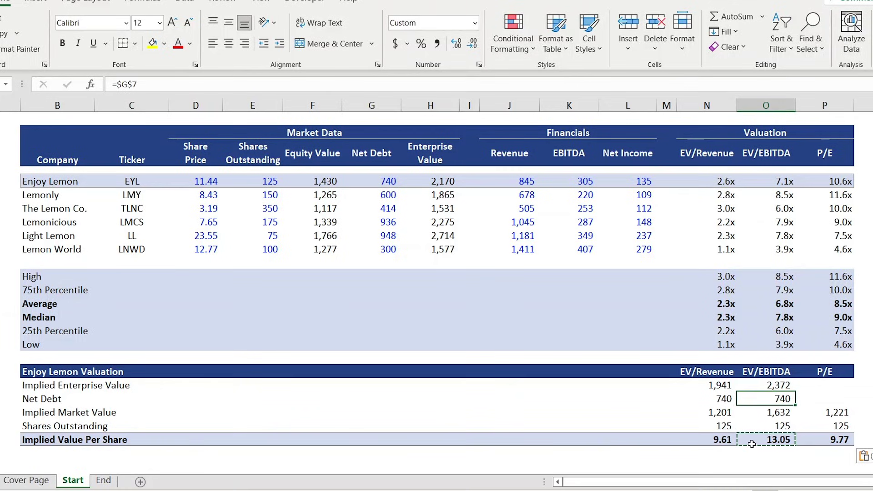
key(ctrl+c)
key(Right)
key(ctrl+v)
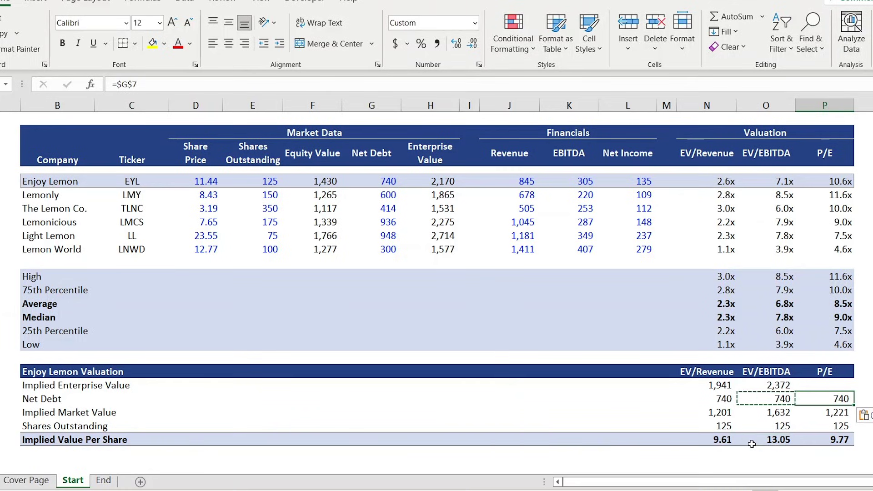
Enter implied enterprise value =P23+P24 in P22, giving 1,961.
key(Up)
text(=)
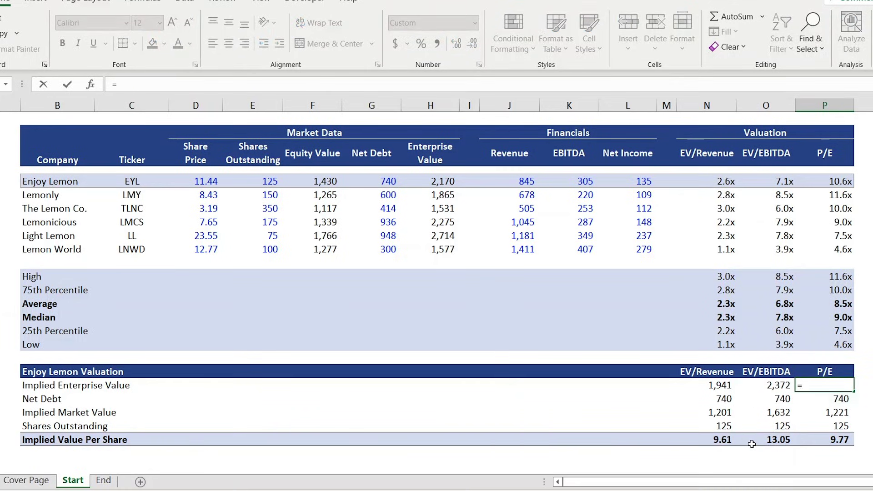
key(Down)
text(+)
key(Down)
key(Down)
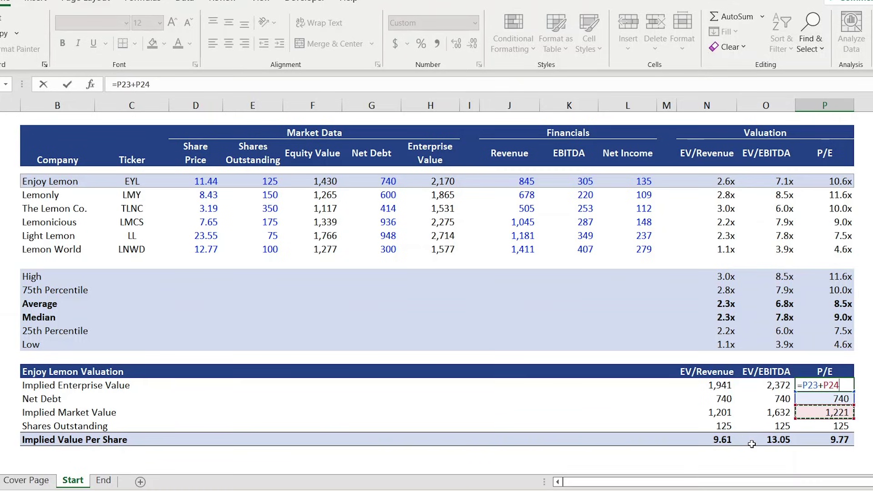
key(ctrl+Return)
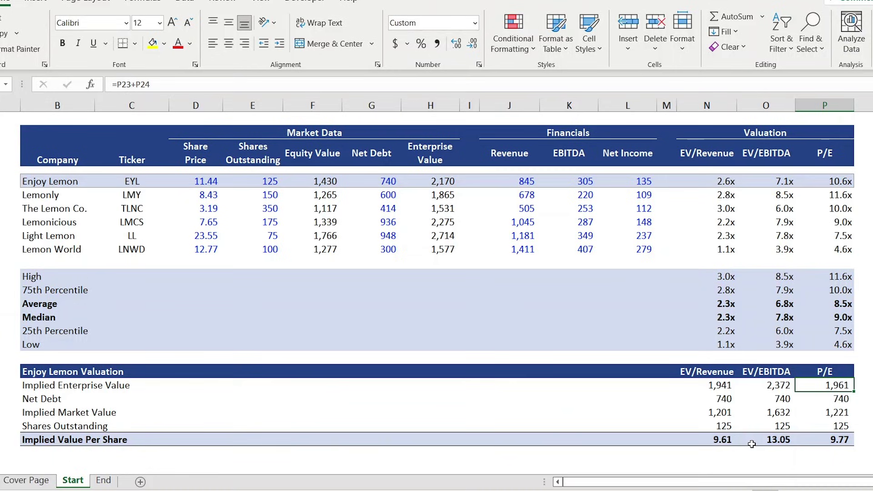
Select the three implied per-share values (9.61, 13.05, 9.77) to compare them.
key(Down)
key(Down)
key(Down)
key(Down)
key(Left)
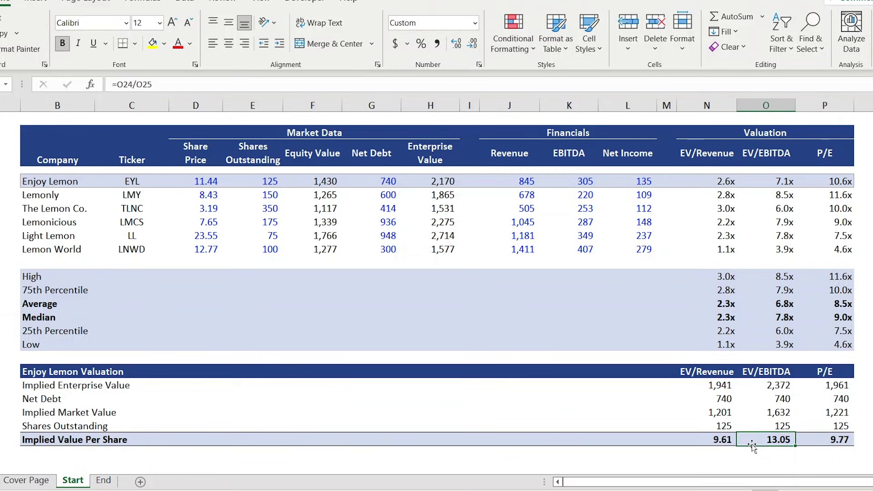
key(Left)
key(shift+Right)
key(shift+Right)
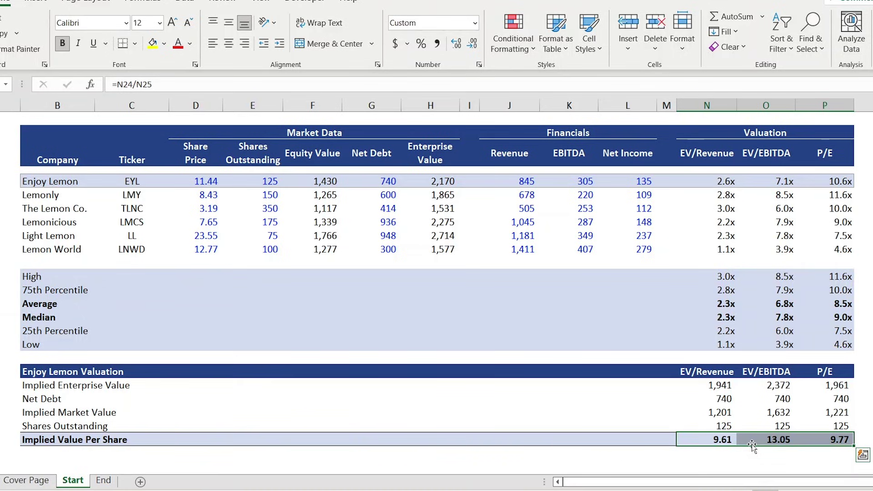
click(194, 181)
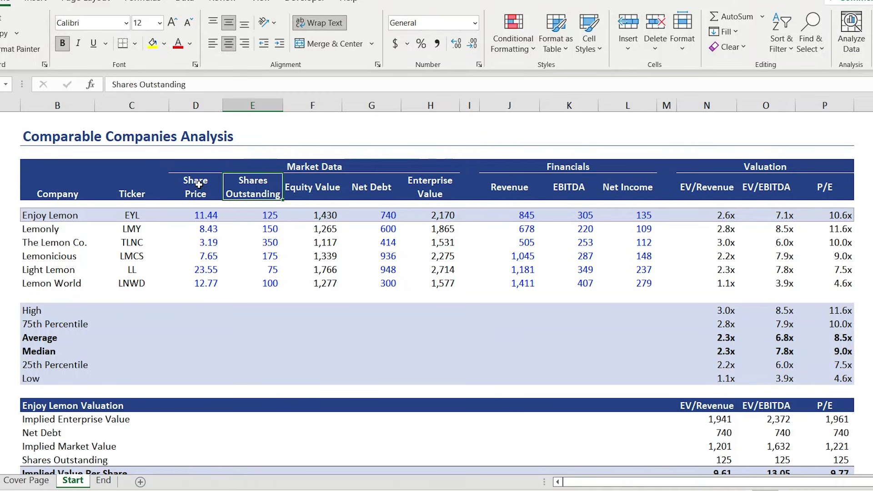
key(shift+Down)
key(shift+Down)
key(shift+Down)
key(shift+Down)
key(shift+Down)
key(shift+Down)
key(shift+Down)
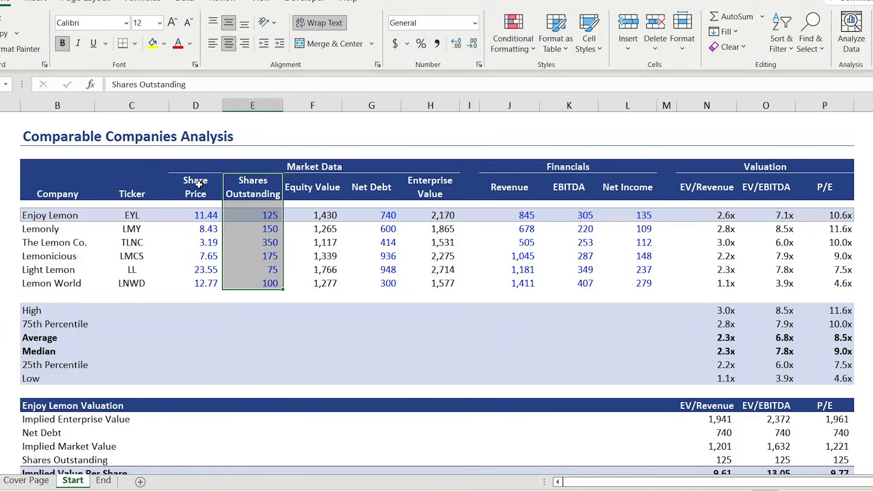